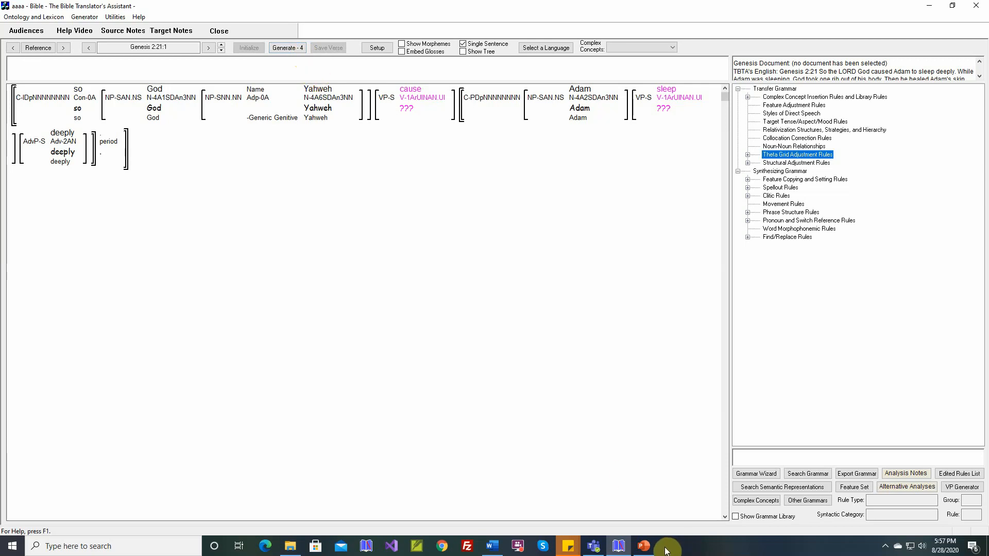
{"action": "left_click", "coordinate": [645, 547]}
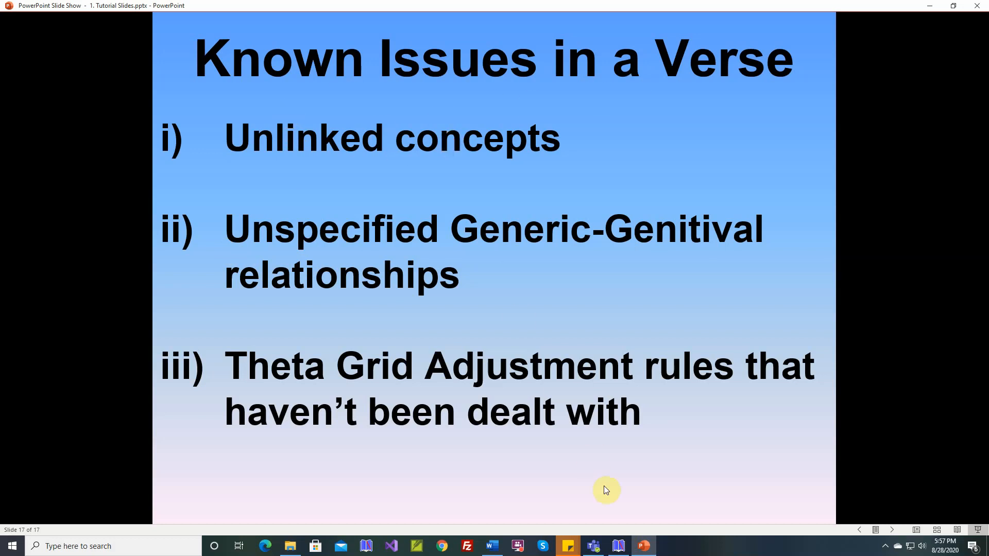
{"action": "left_click", "coordinate": [618, 545]}
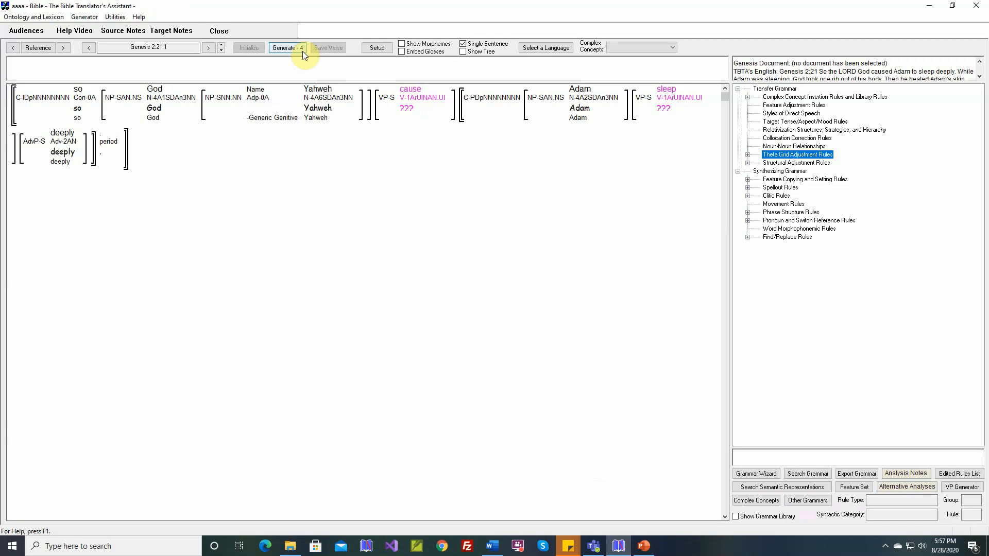
Step: Map the cause concept to the target stem cause
{"action": "mouse_move", "coordinate": [410, 95]}
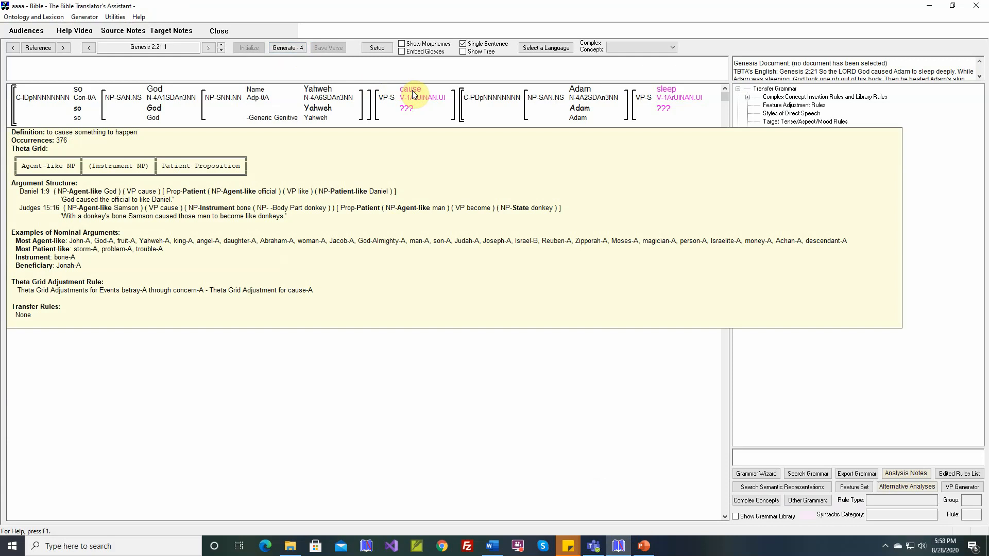
{"action": "left_click", "coordinate": [412, 94]}
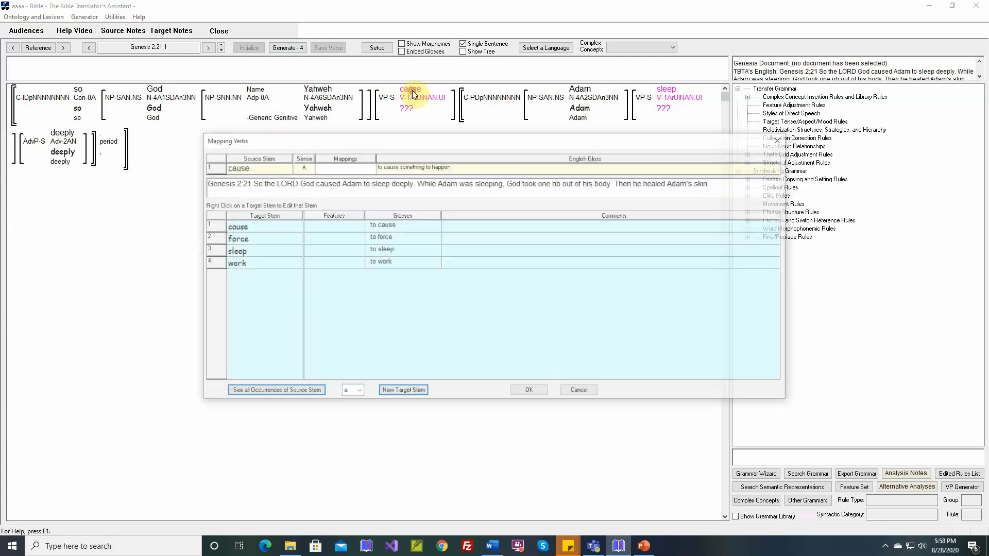
{"action": "left_click", "coordinate": [274, 225]}
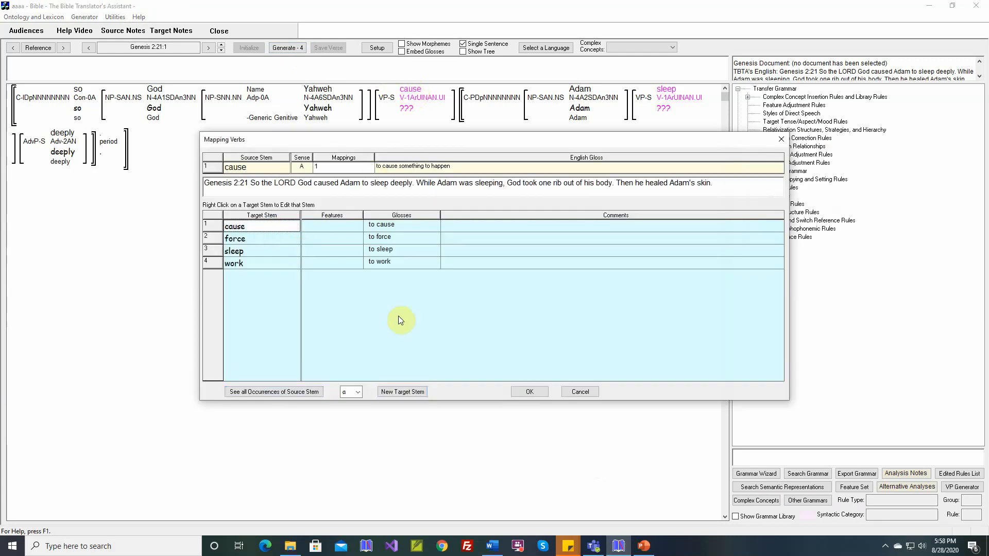
{"action": "left_click", "coordinate": [529, 394]}
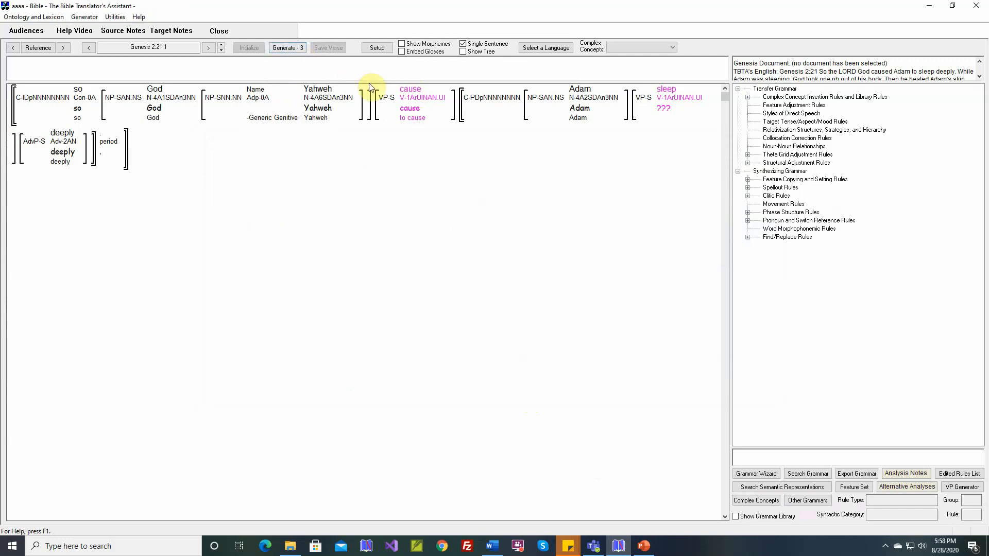
Step: Map the sleep concept to the target stem sleep
{"action": "mouse_move", "coordinate": [412, 113]}
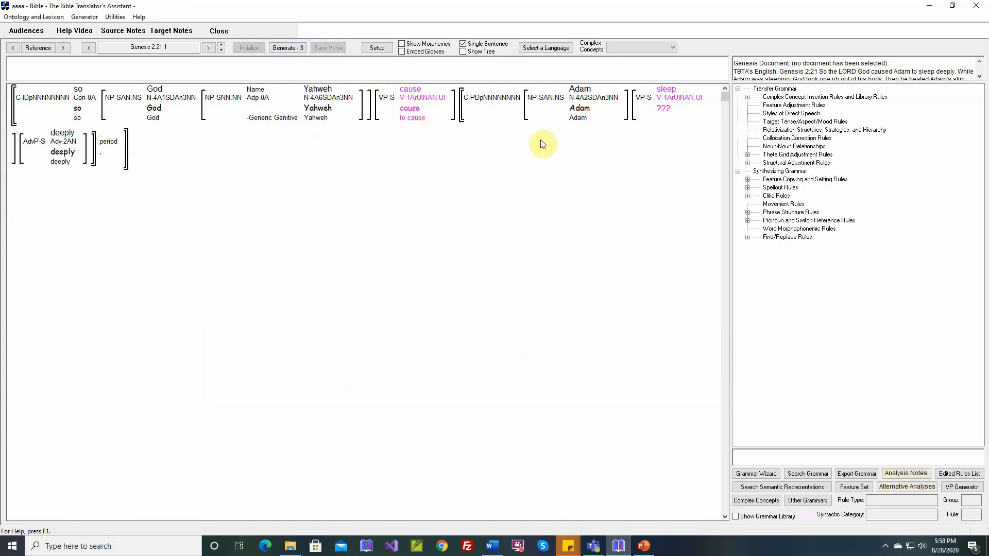
{"action": "double_click", "coordinate": [666, 90]}
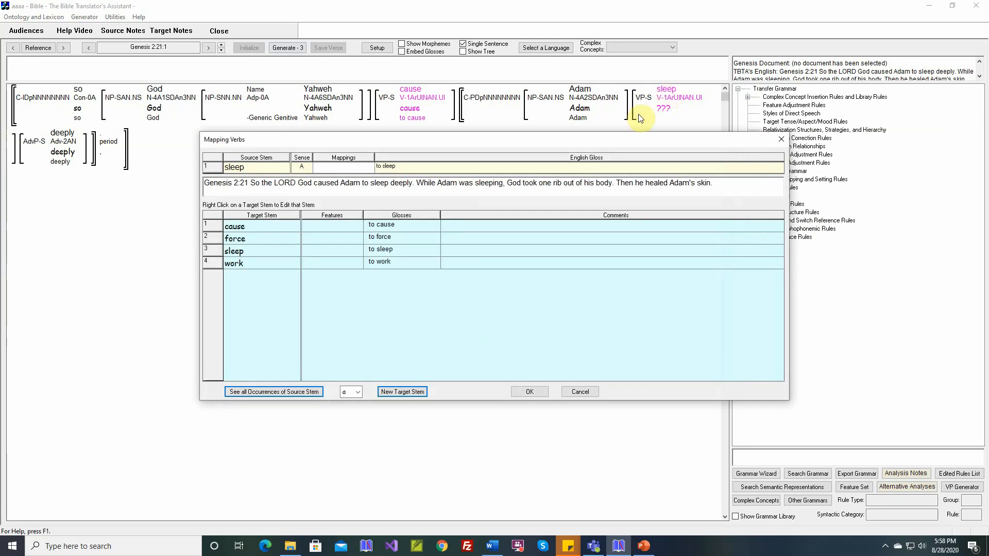
{"action": "left_click", "coordinate": [285, 251]}
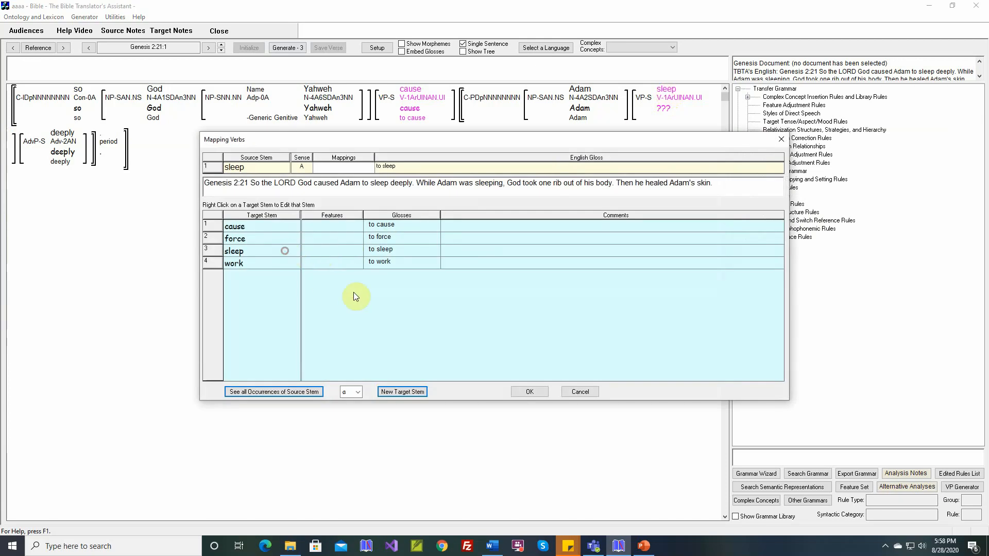
{"action": "left_click", "coordinate": [518, 390]}
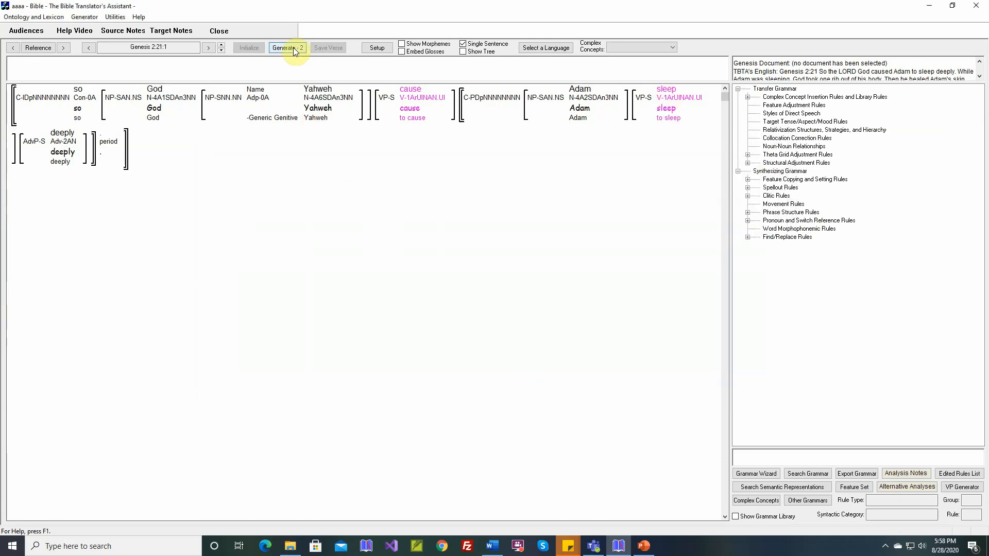
{"action": "left_click", "coordinate": [642, 545]}
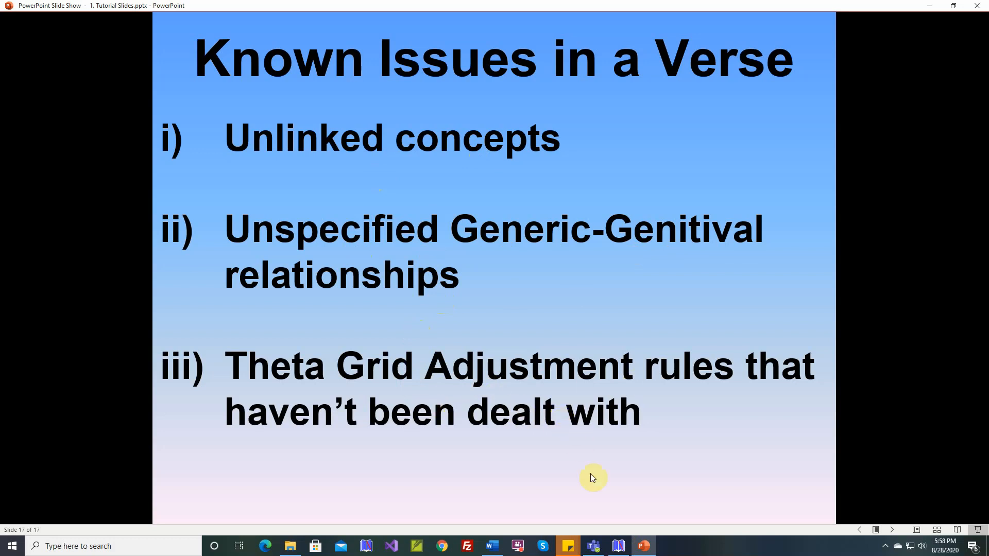
{"action": "left_click", "coordinate": [619, 547]}
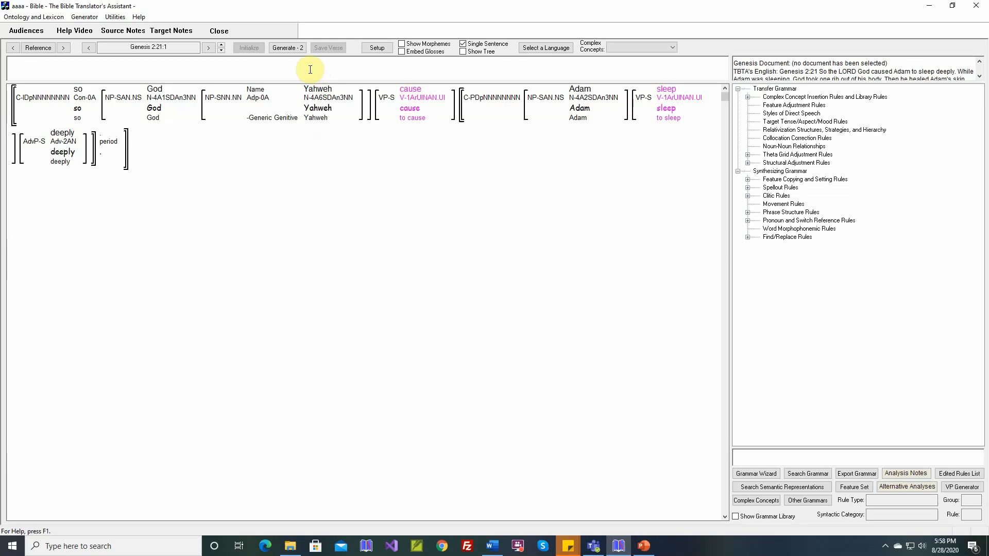
{"action": "left_click", "coordinate": [299, 51]}
{"action": "mouse_move", "coordinate": [406, 109]}
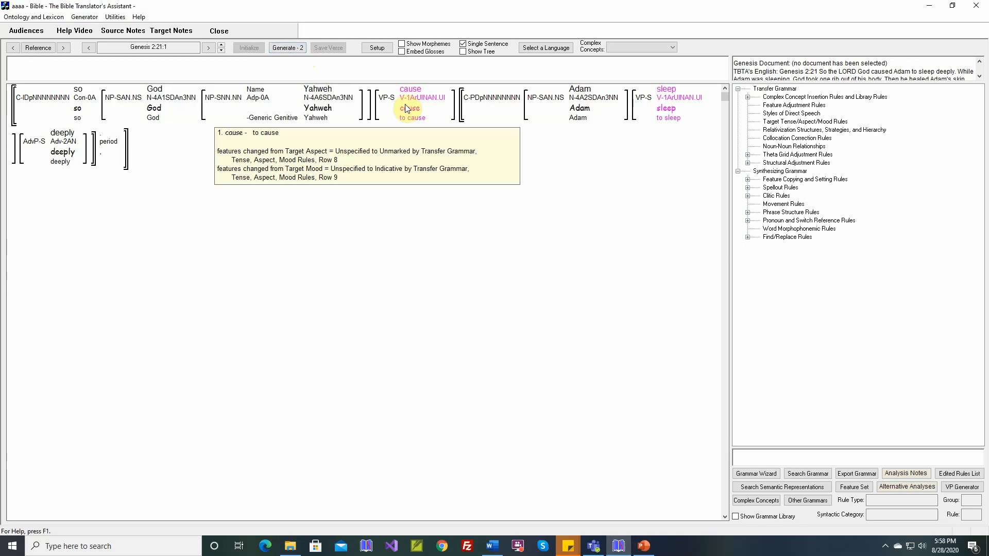
{"action": "mouse_move", "coordinate": [668, 97]}
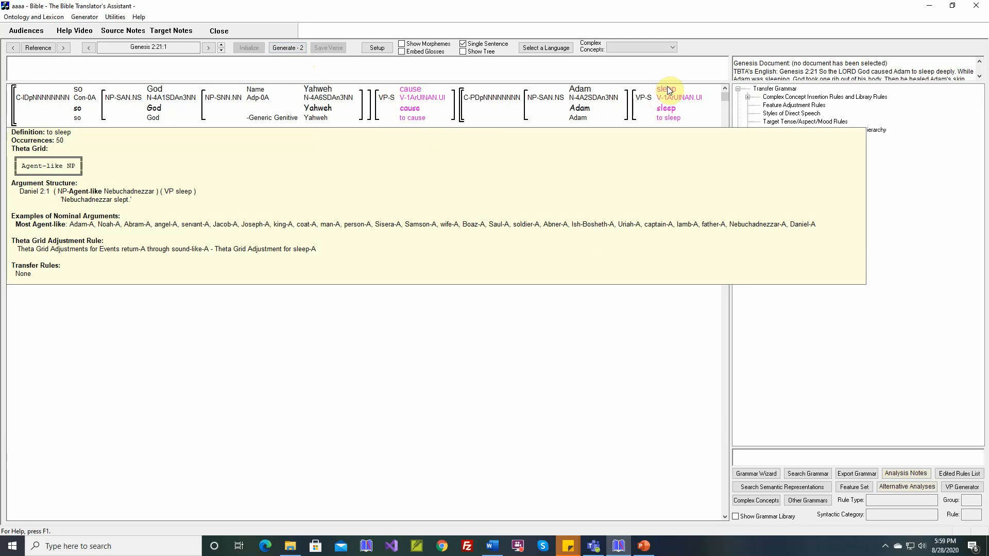
Step: Open the sleep verb's Theta Grid Adjustment Rule and accept it as it is
{"action": "left_click", "coordinate": [668, 90]}
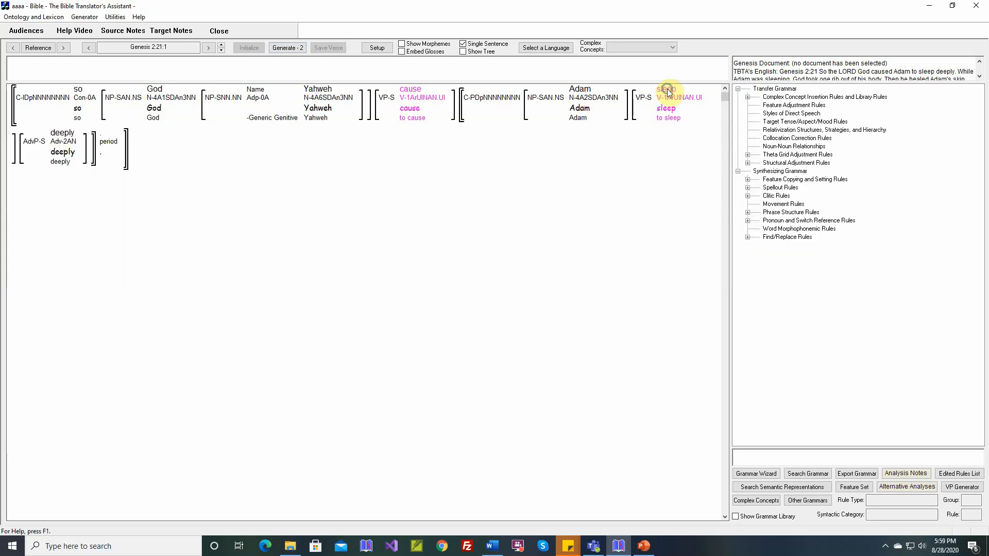
{"action": "right_click", "coordinate": [667, 91]}
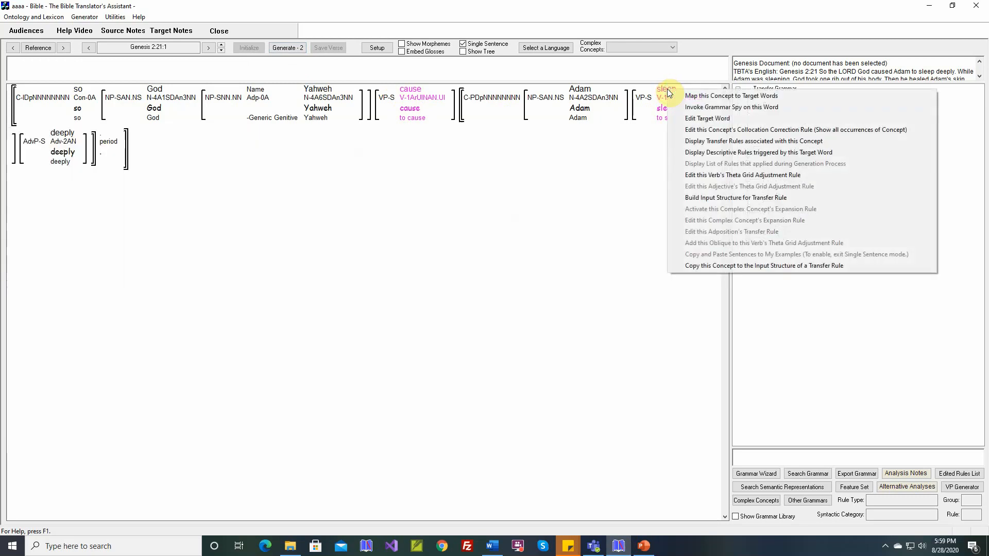
{"action": "left_click", "coordinate": [691, 175]}
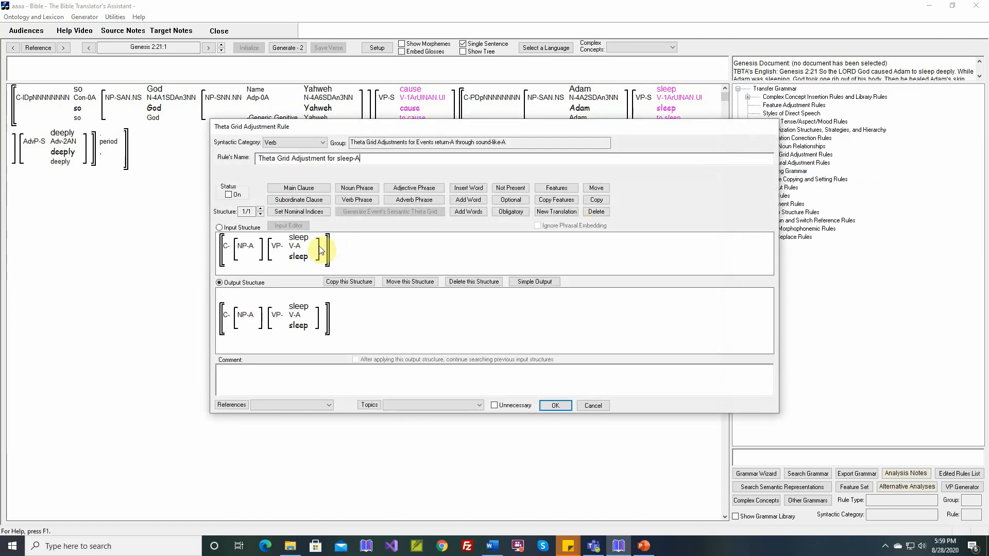
{"action": "mouse_move", "coordinate": [308, 258]}
{"action": "left_click", "coordinate": [556, 405]}
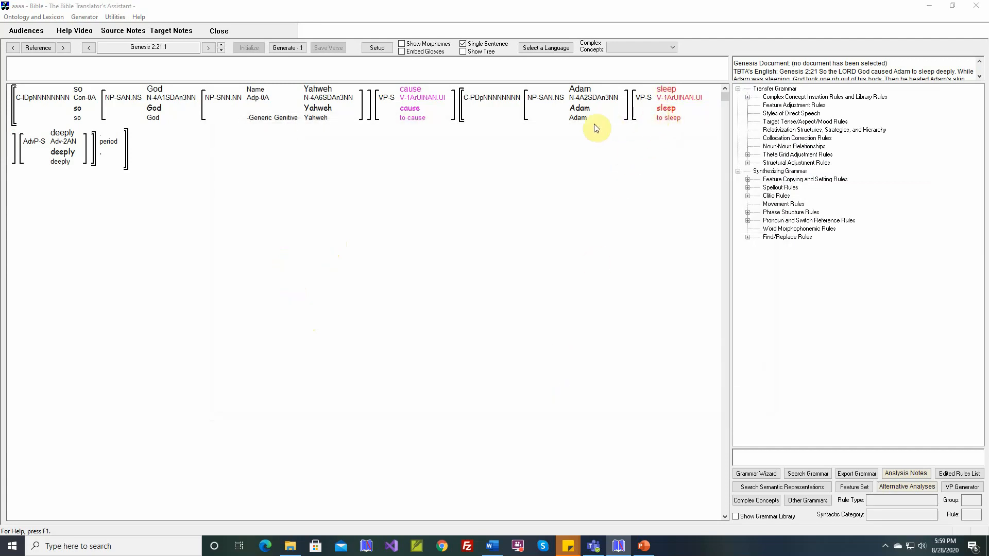
Step: Set the Status and Unnecessary options of the cause verb's Theta Grid Adjustment Rule and save the rule
{"action": "left_click", "coordinate": [579, 121]}
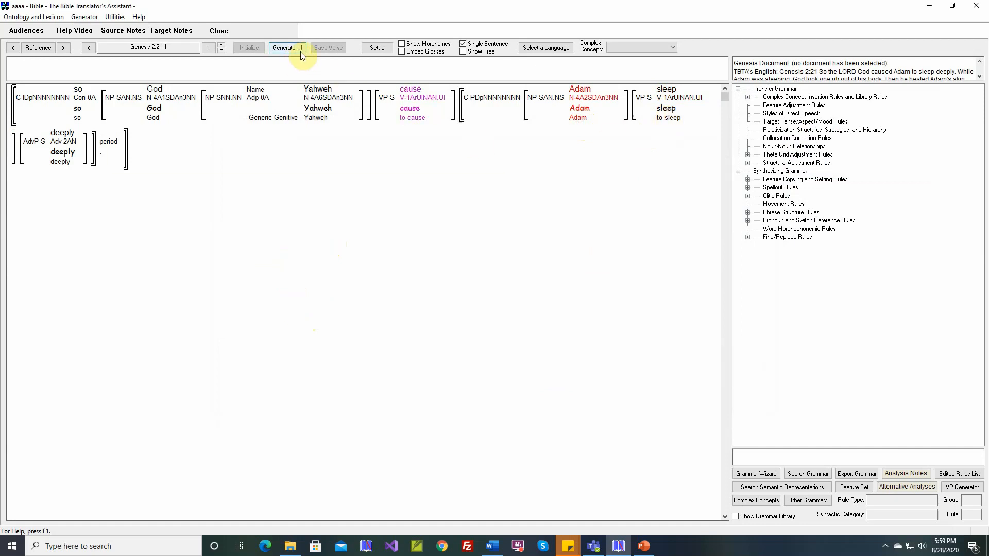
{"action": "right_click", "coordinate": [408, 95]}
{"action": "left_click", "coordinate": [442, 183]}
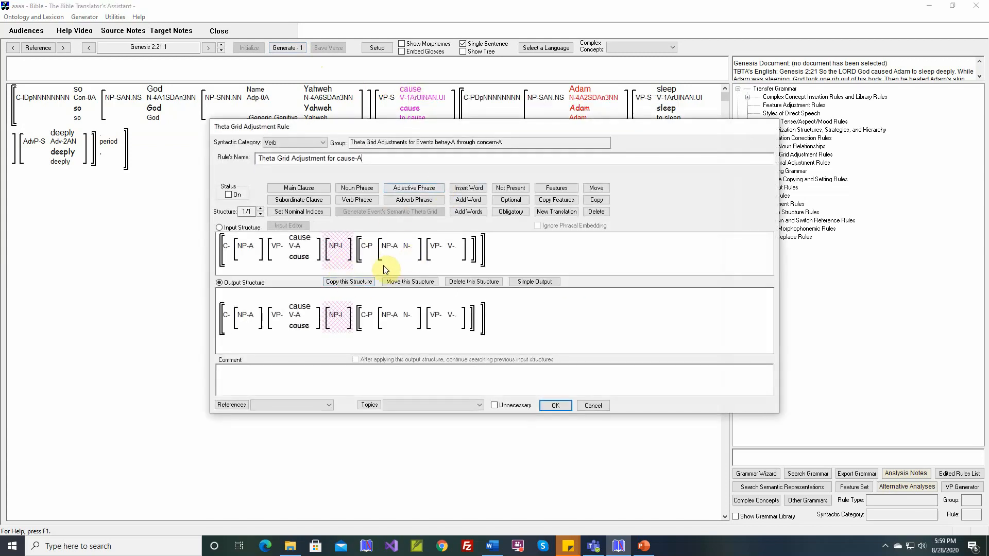
{"action": "mouse_move", "coordinate": [382, 316]}
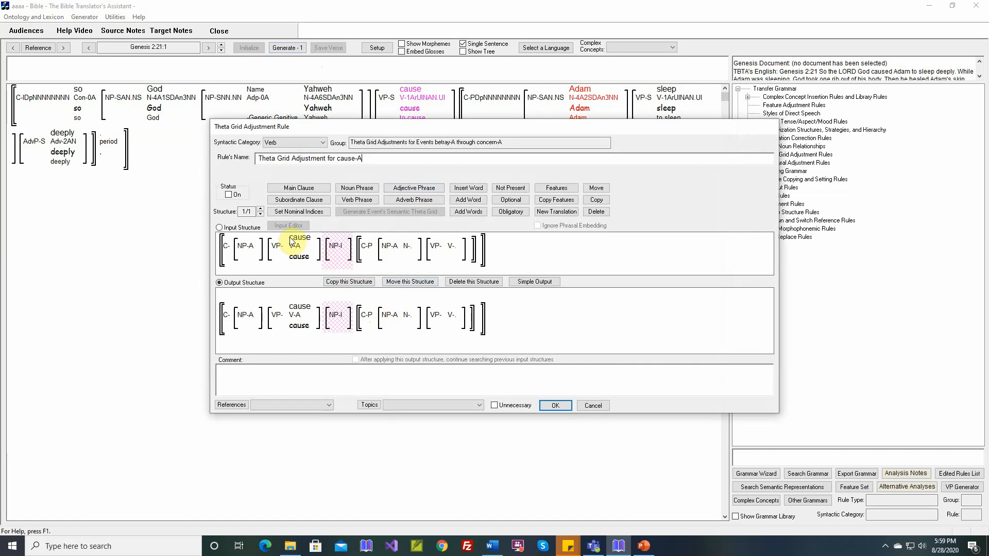
{"action": "left_click", "coordinate": [230, 196]}
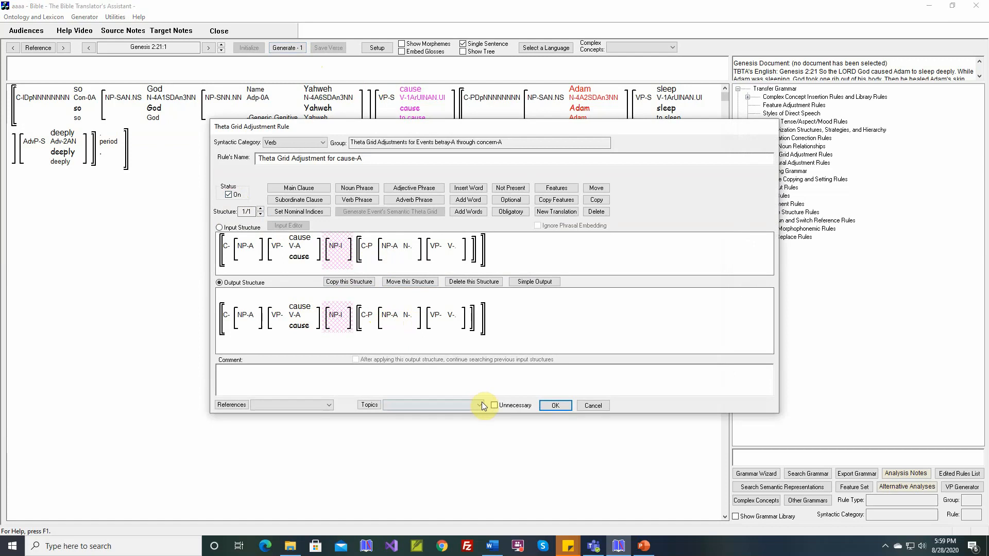
{"action": "left_click", "coordinate": [494, 405]}
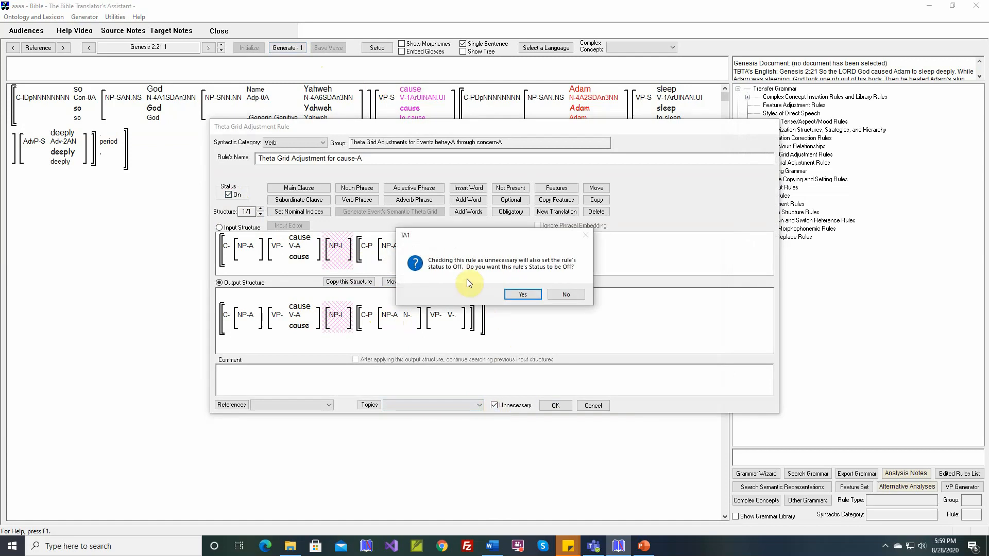
{"action": "left_click", "coordinate": [524, 295]}
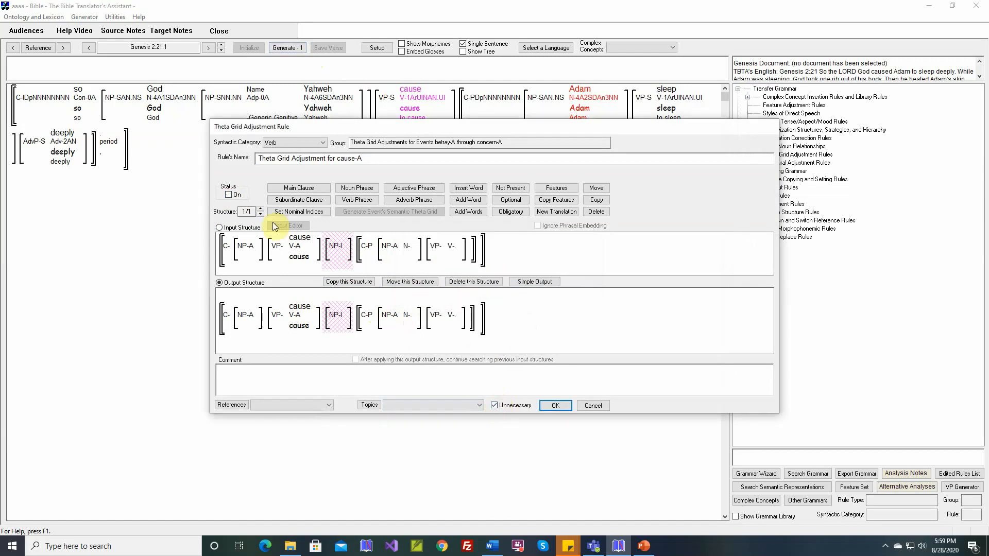
{"action": "left_click", "coordinate": [229, 195]}
{"action": "left_click", "coordinate": [495, 406]}
{"action": "left_click", "coordinate": [555, 406]}
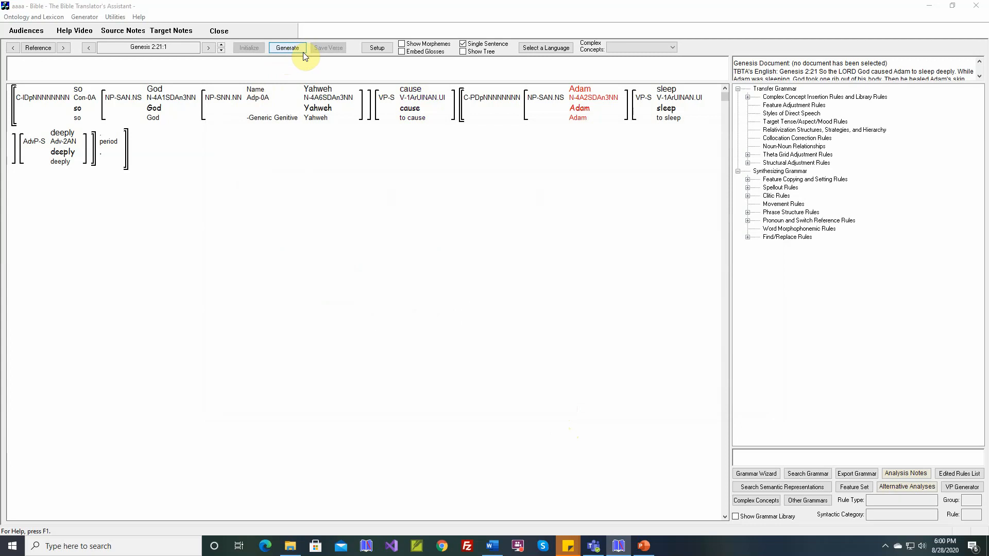
Step: Move to Genesis 24:67:3 and examine the details of its concepts, including Rebekah and love
{"action": "mouse_move", "coordinate": [674, 95]}
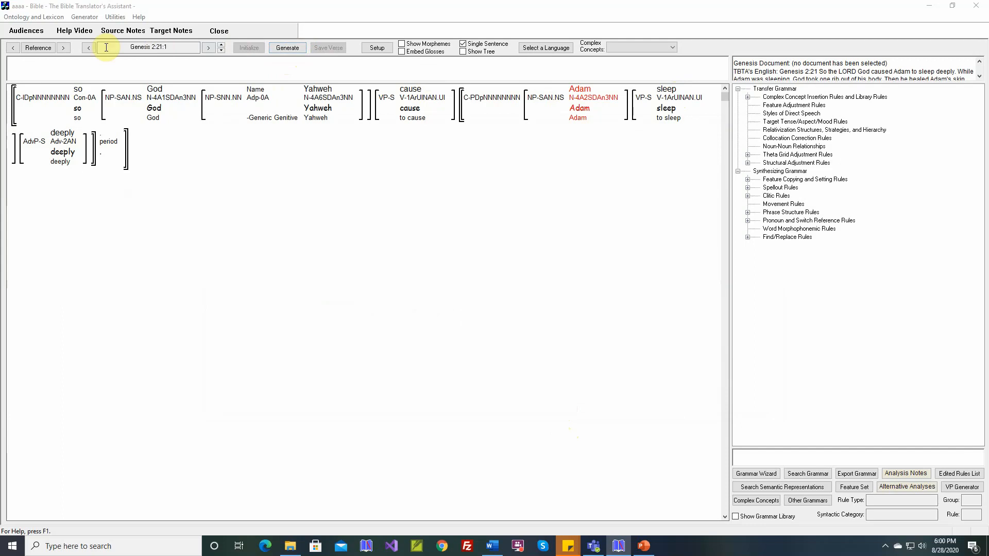
{"action": "left_click", "coordinate": [67, 49]}
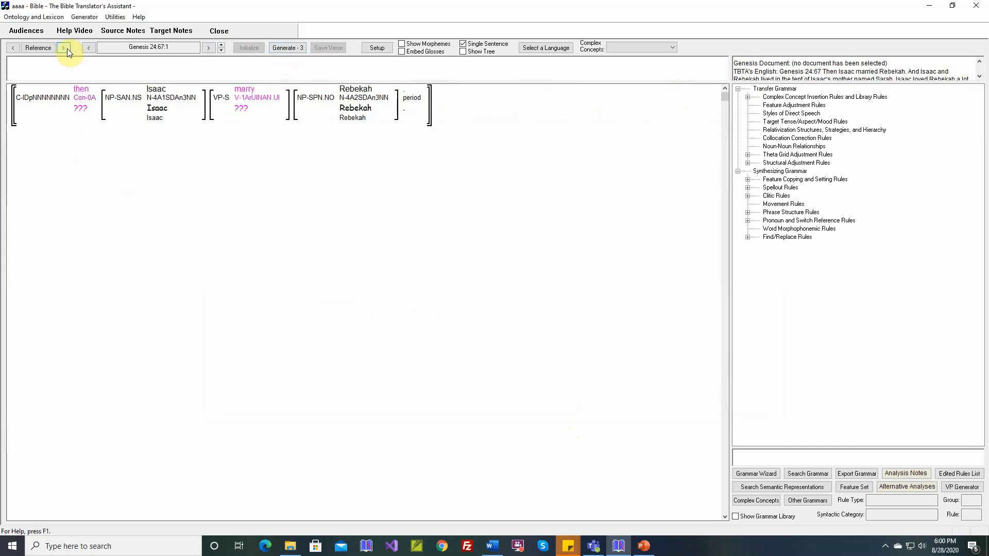
{"action": "left_click", "coordinate": [221, 45]}
{"action": "left_click", "coordinate": [221, 46]}
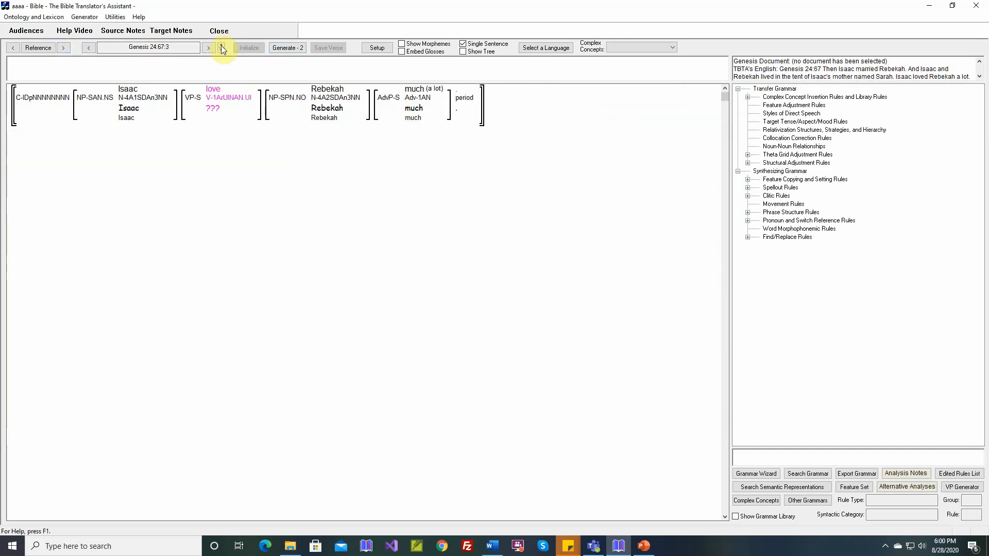
{"action": "mouse_move", "coordinate": [327, 93]}
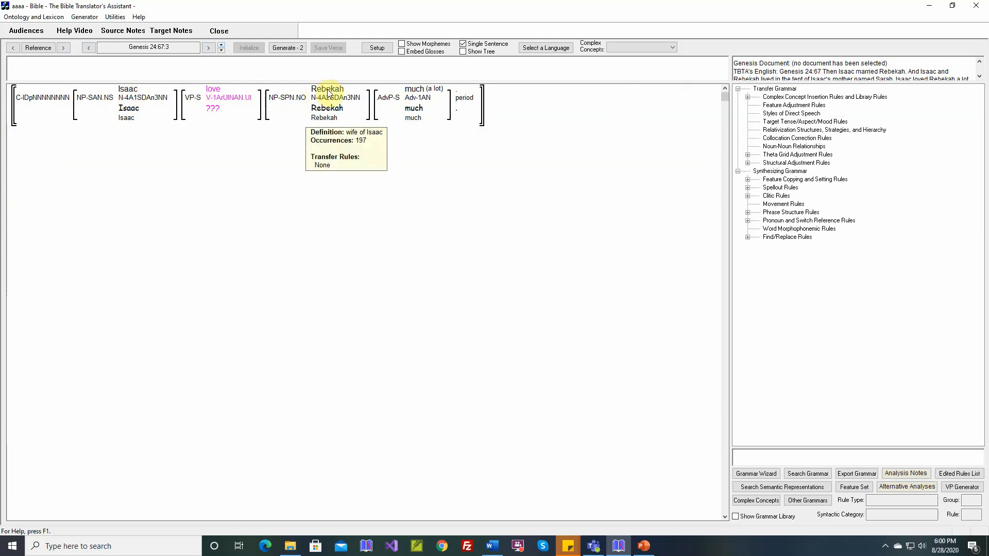
{"action": "mouse_move", "coordinate": [414, 101]}
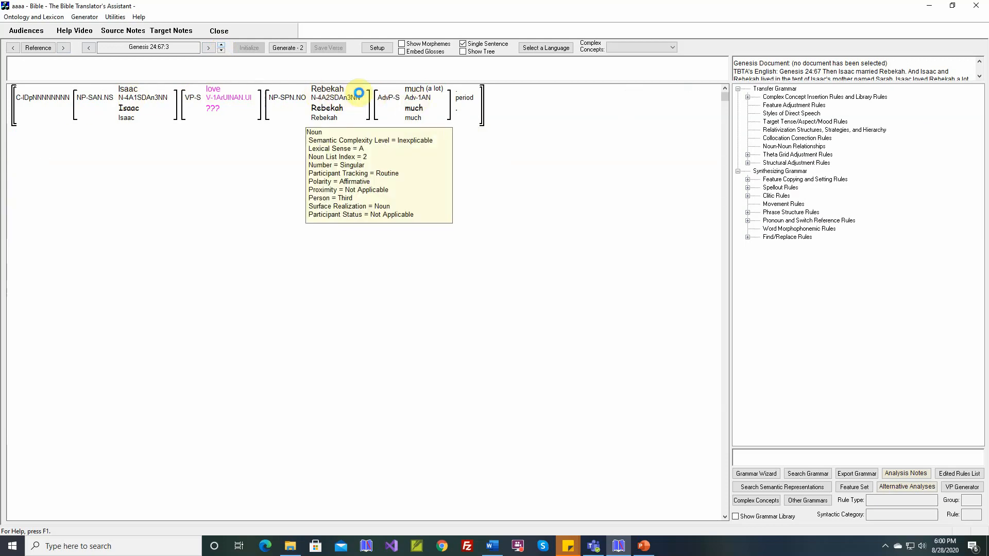
{"action": "mouse_move", "coordinate": [225, 118]}
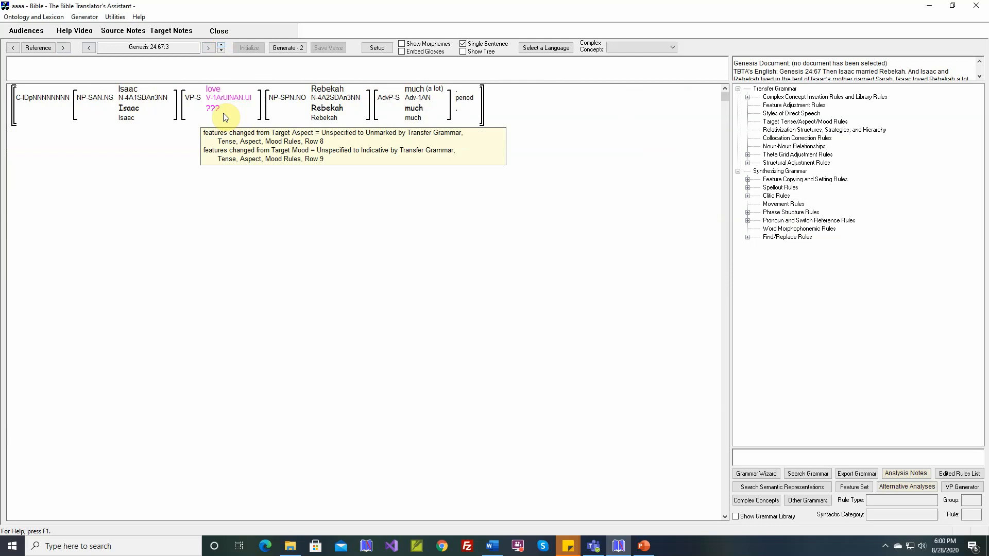
{"action": "mouse_move", "coordinate": [221, 96]}
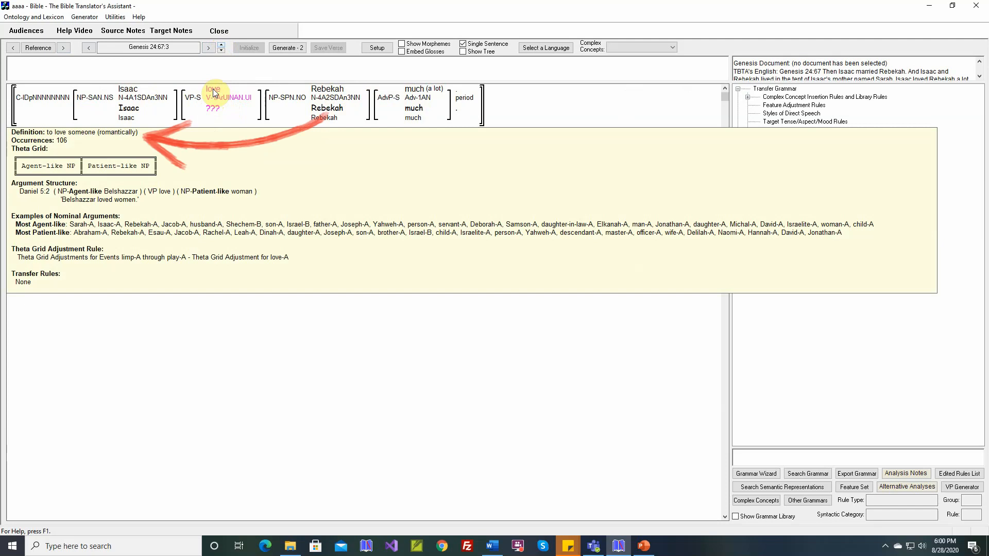
{"action": "mouse_move", "coordinate": [162, 98]}
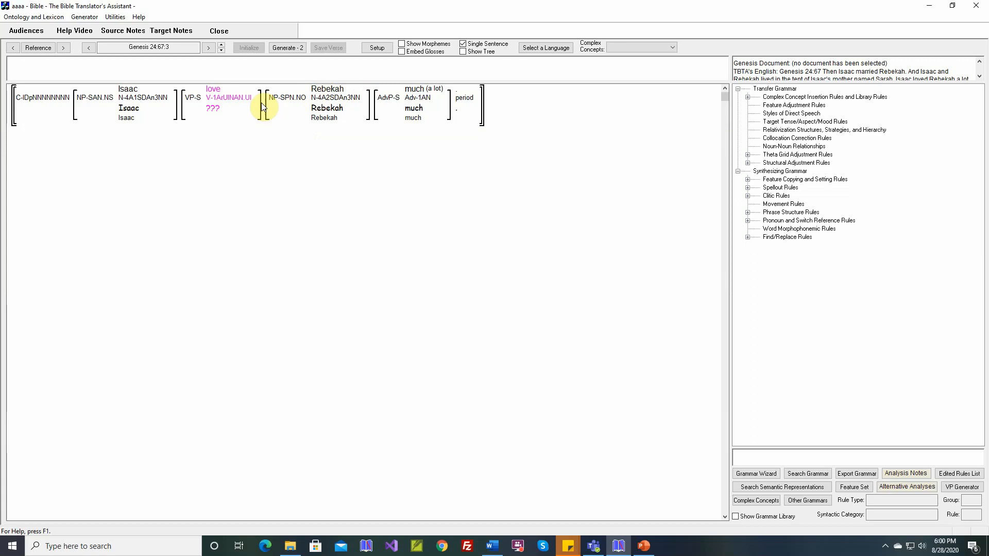
Step: Map the love concept to a new target stem sit with the gloss "to love, sit"
{"action": "left_click", "coordinate": [217, 94]}
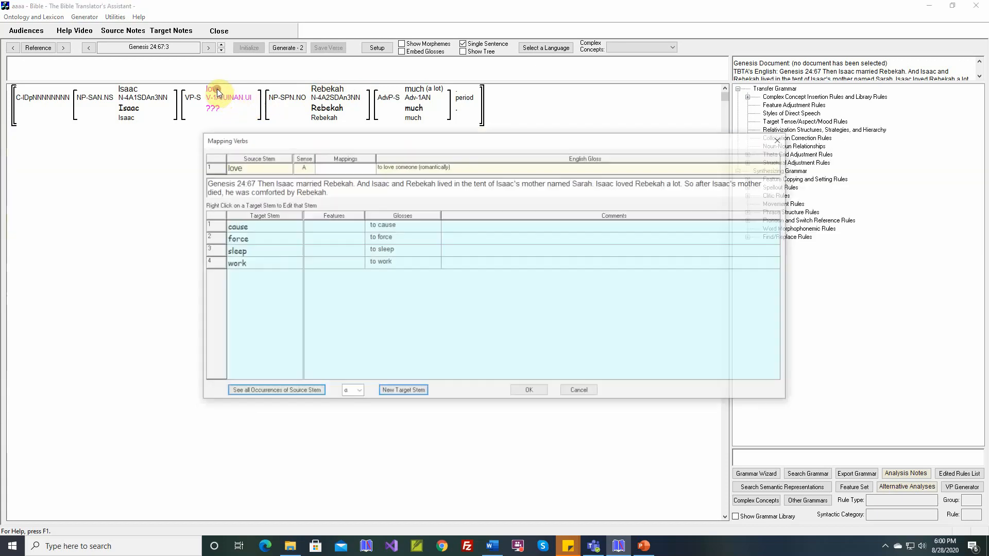
{"action": "key", "text": "Return"}
{"action": "type", "text": "sit"}
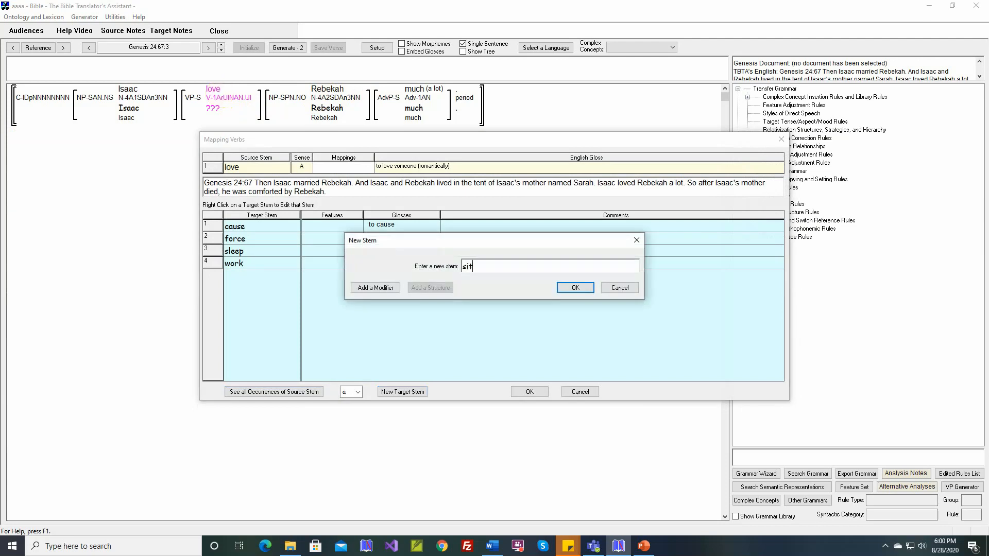
{"action": "key", "text": "Return"}
{"action": "type", "text": ", sit"}
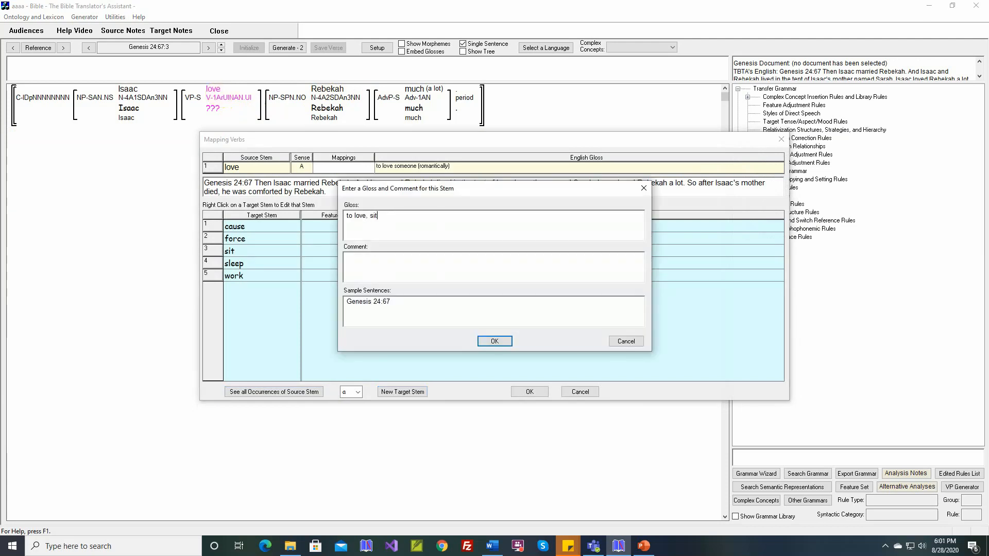
{"action": "key", "text": "Return"}
{"action": "key", "text": "Return"}
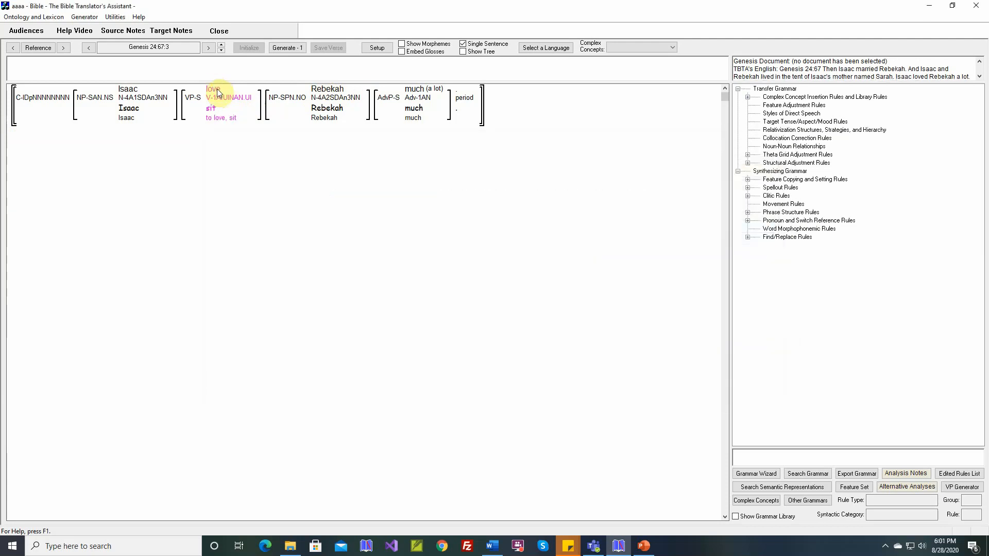
Step: Open the love verb's Theta Grid Adjustment Rule and insert a new target adposition with after the patient noun phrase in the output structure
{"action": "right_click", "coordinate": [218, 94]}
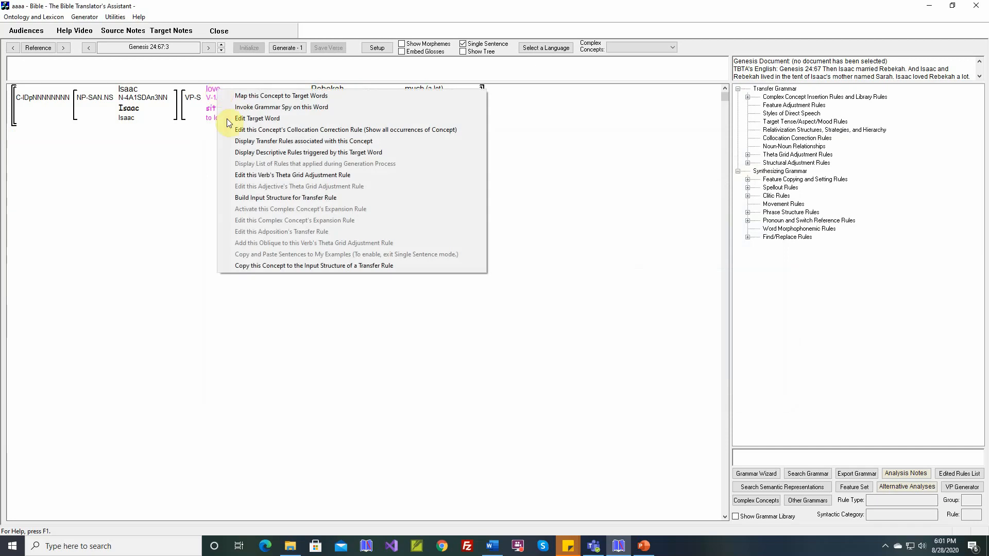
{"action": "left_click", "coordinate": [259, 175]}
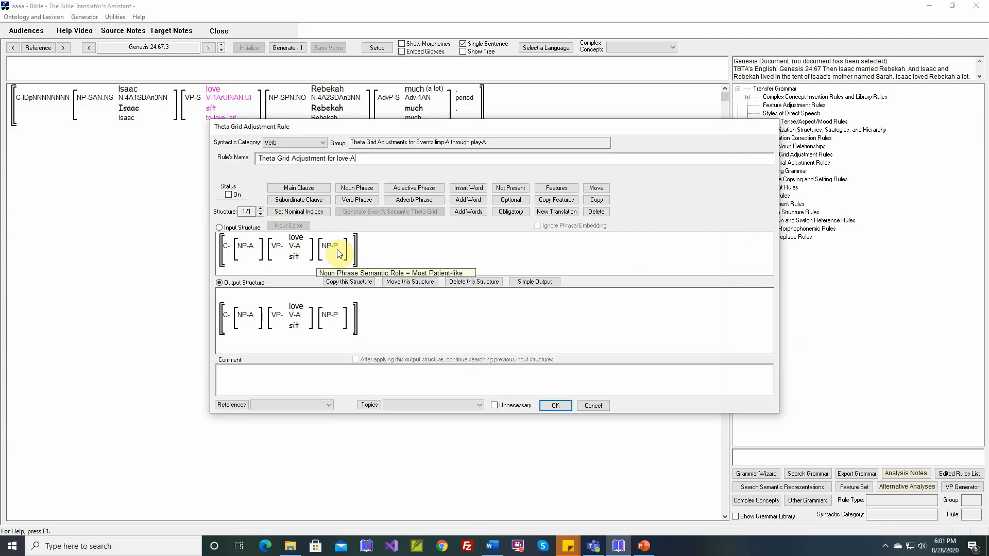
{"action": "left_click", "coordinate": [469, 188]}
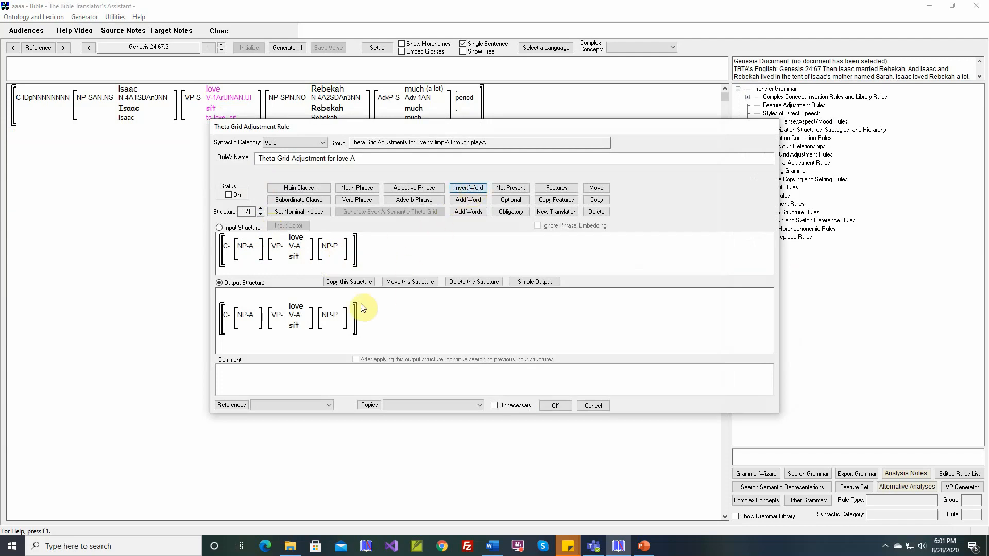
{"action": "left_click", "coordinate": [338, 315]}
{"action": "left_click", "coordinate": [355, 250]}
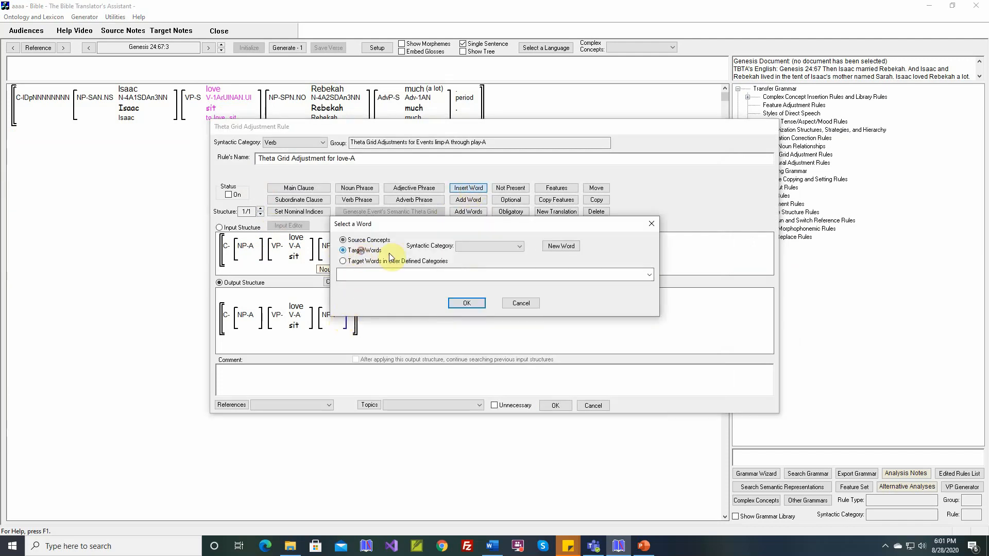
{"action": "left_click", "coordinate": [474, 245]}
{"action": "left_click", "coordinate": [469, 289]}
{"action": "left_click", "coordinate": [464, 275]}
{"action": "left_click", "coordinate": [465, 275]}
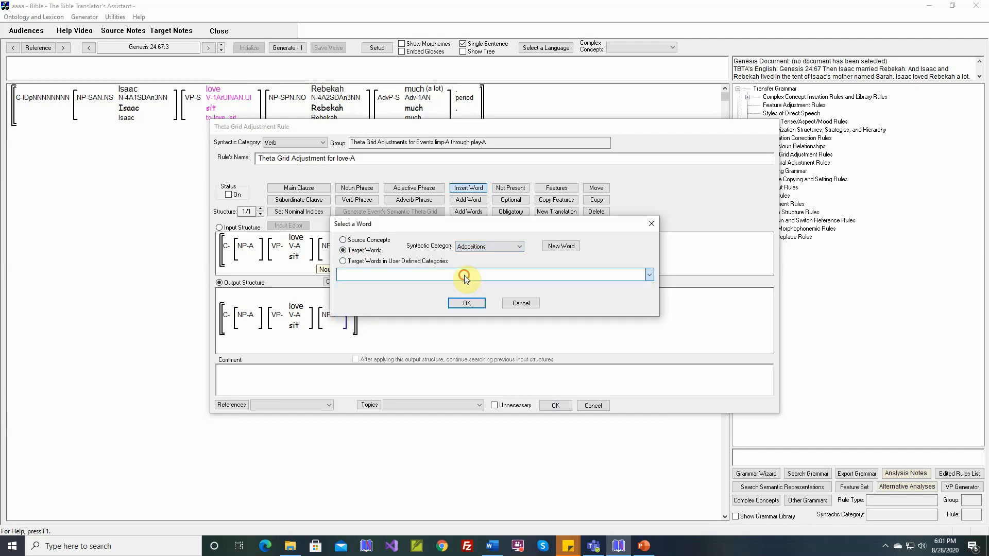
{"action": "left_click", "coordinate": [553, 247]}
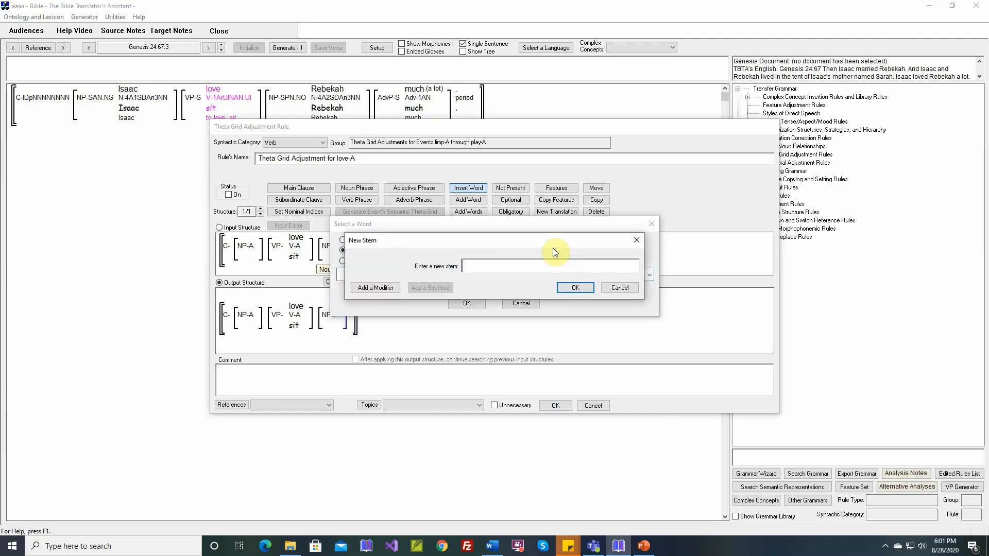
{"action": "type", "text": "with"}
{"action": "key", "text": "Return"}
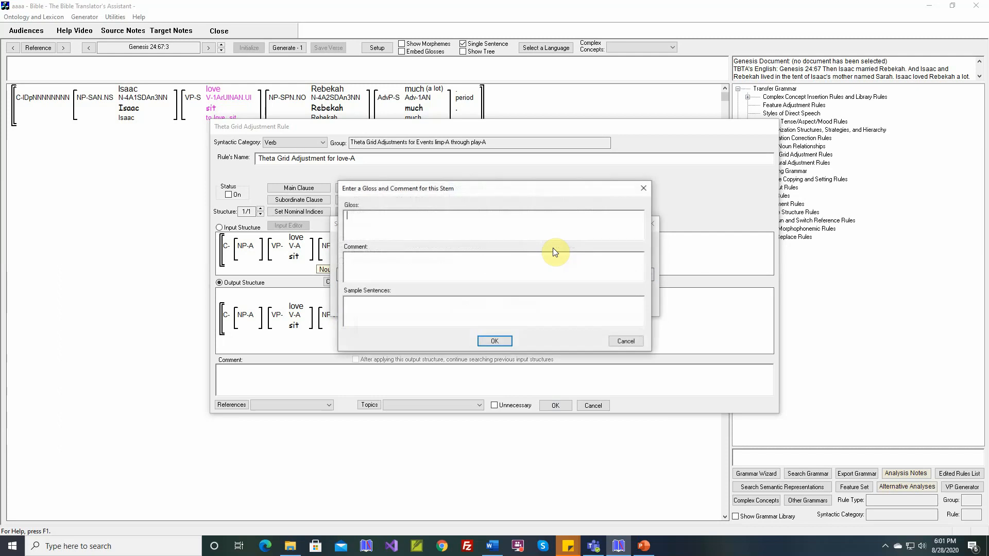
{"action": "key", "text": "Return"}
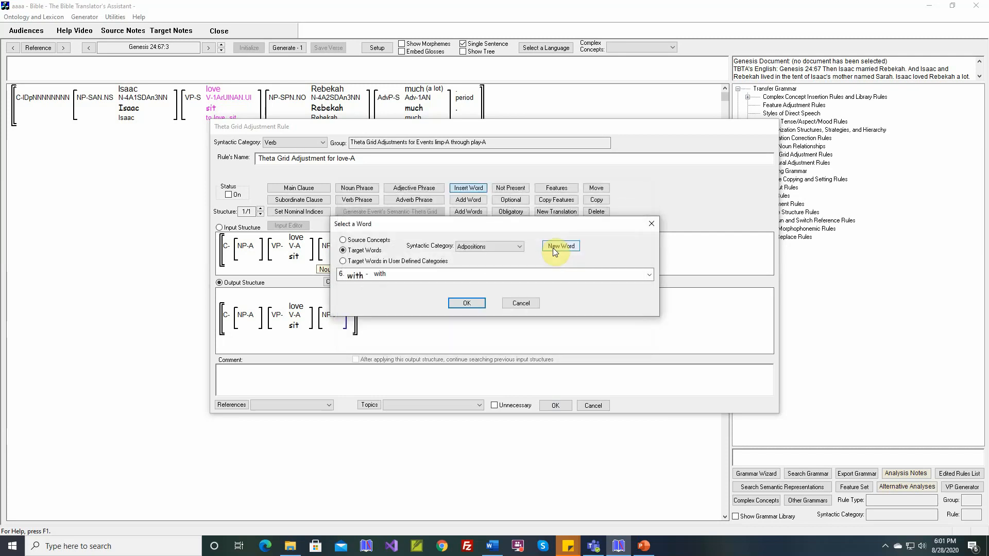
{"action": "key", "text": "Return"}
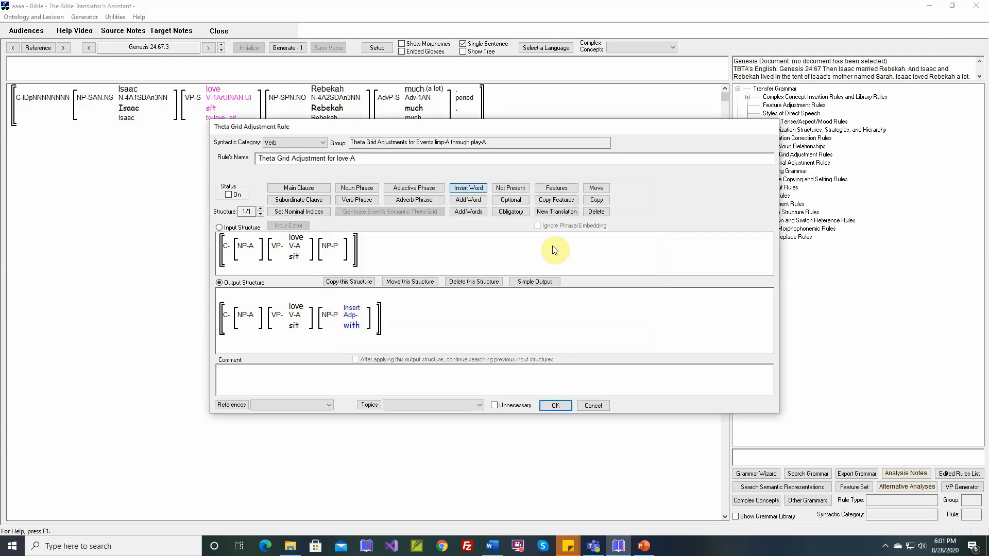
Step: Set the output patient noun phrase's features to Grammatical Relation Oblique1 and Semantic Role Not Applicable
{"action": "left_click", "coordinate": [556, 187]}
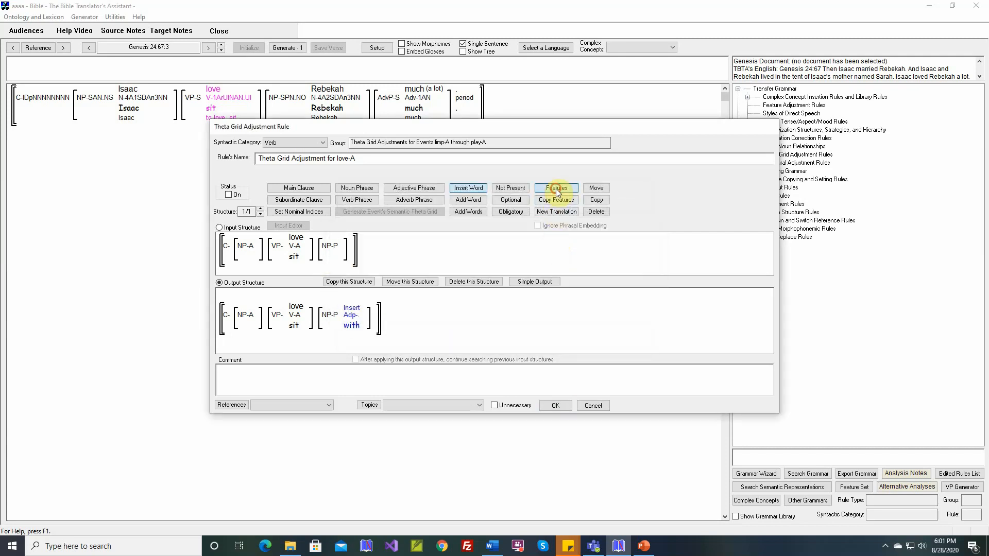
{"action": "left_click", "coordinate": [329, 315]}
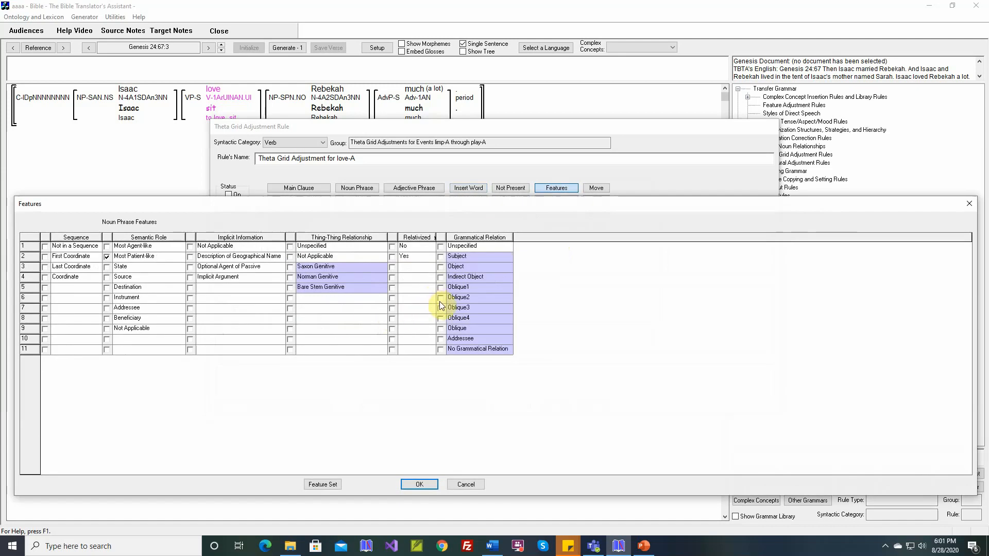
{"action": "left_click", "coordinate": [441, 287]}
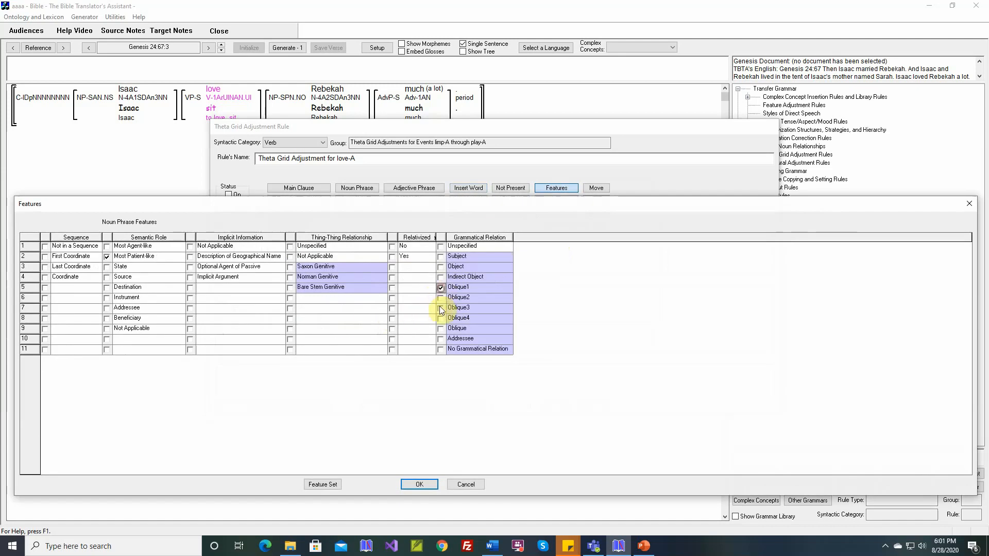
{"action": "left_click", "coordinate": [107, 328]}
{"action": "left_click", "coordinate": [417, 484]}
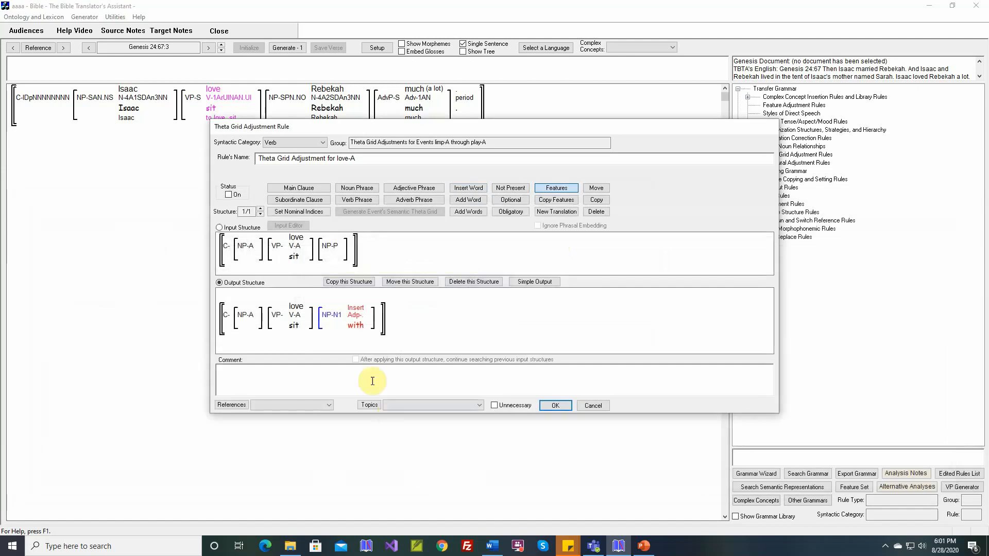
Step: Insert an adverb phrase after the with phrase in the output structure
{"action": "left_click", "coordinate": [400, 200]}
{"action": "left_click", "coordinate": [380, 323]}
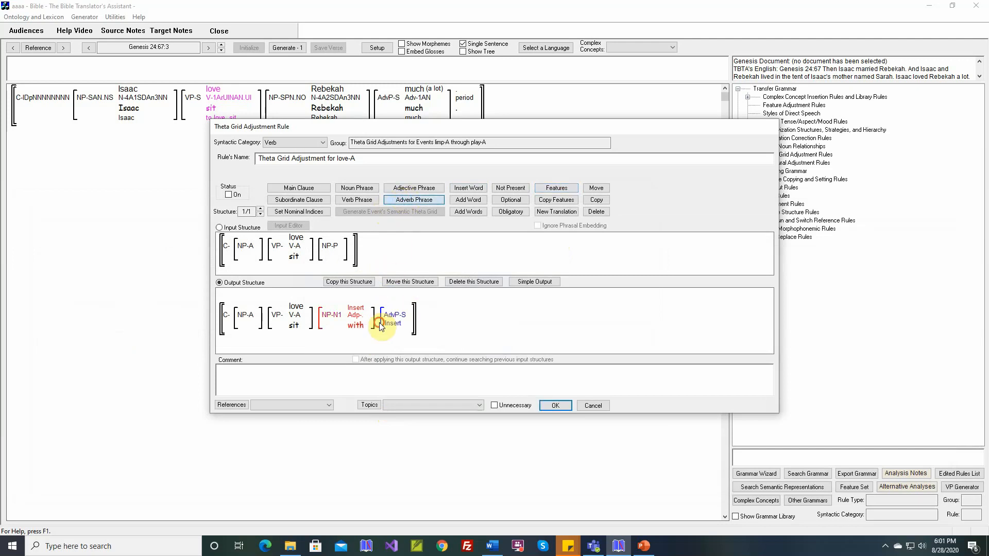
{"action": "left_click", "coordinate": [406, 322]}
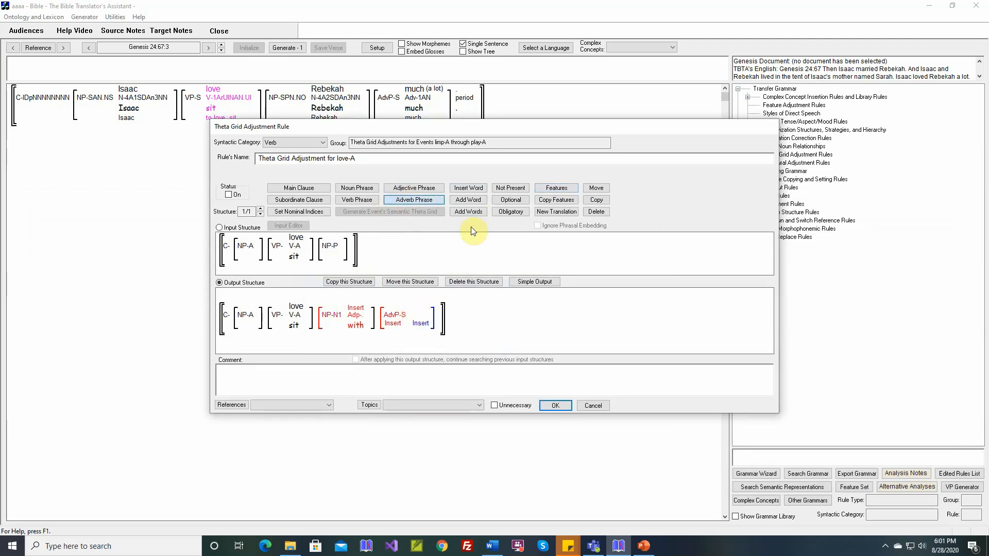
Step: Insert a new target adverb happily into the adverb phrase, then save the rule with its status turned on
{"action": "left_click", "coordinate": [468, 189]}
{"action": "left_click", "coordinate": [409, 316]}
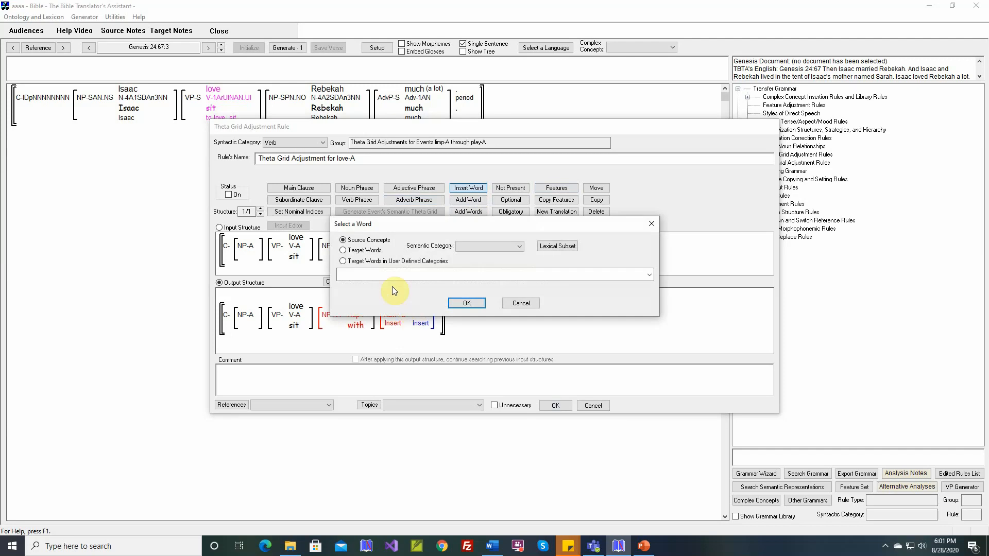
{"action": "left_click", "coordinate": [361, 251]}
{"action": "left_click", "coordinate": [461, 249]}
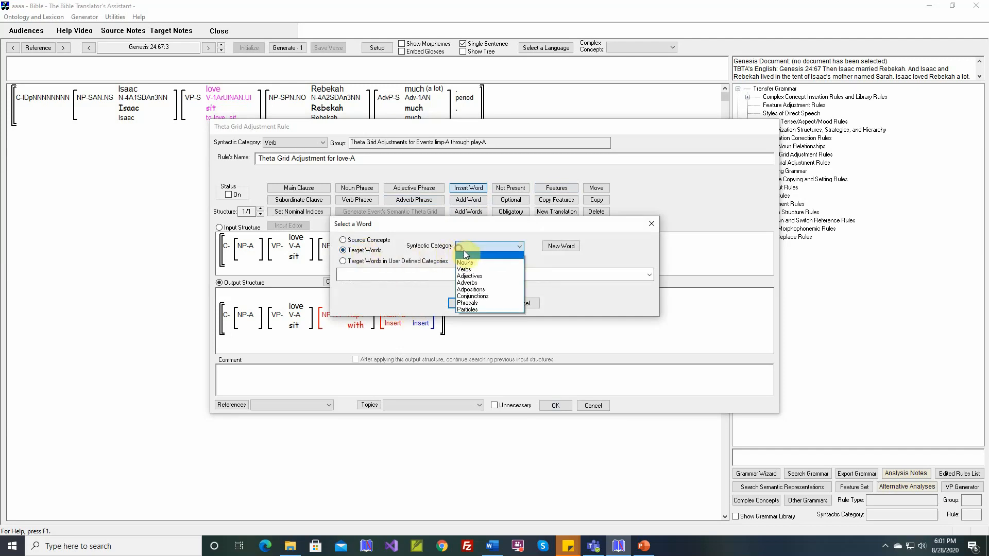
{"action": "left_click", "coordinate": [467, 282]}
{"action": "left_click", "coordinate": [470, 275]}
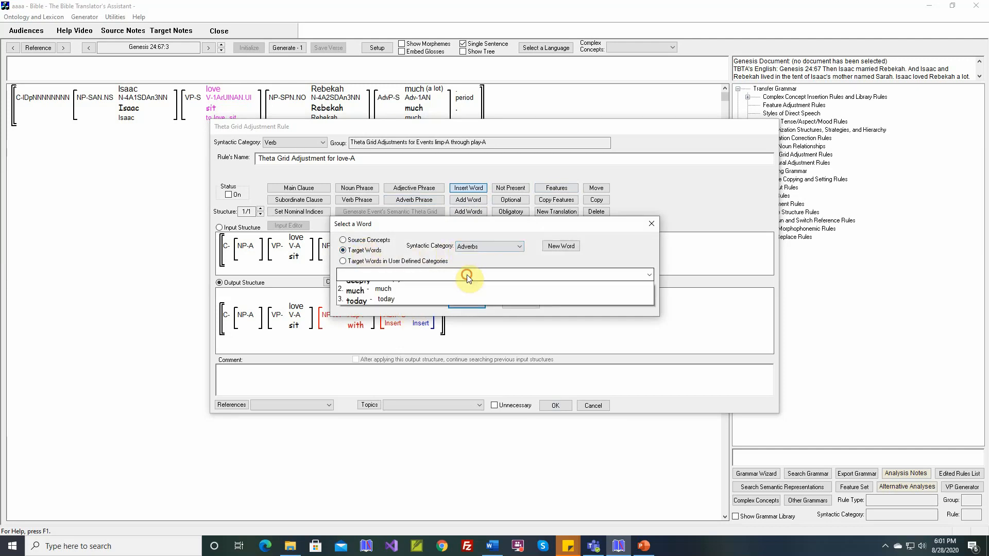
{"action": "left_click", "coordinate": [469, 275]}
{"action": "left_click", "coordinate": [557, 249]}
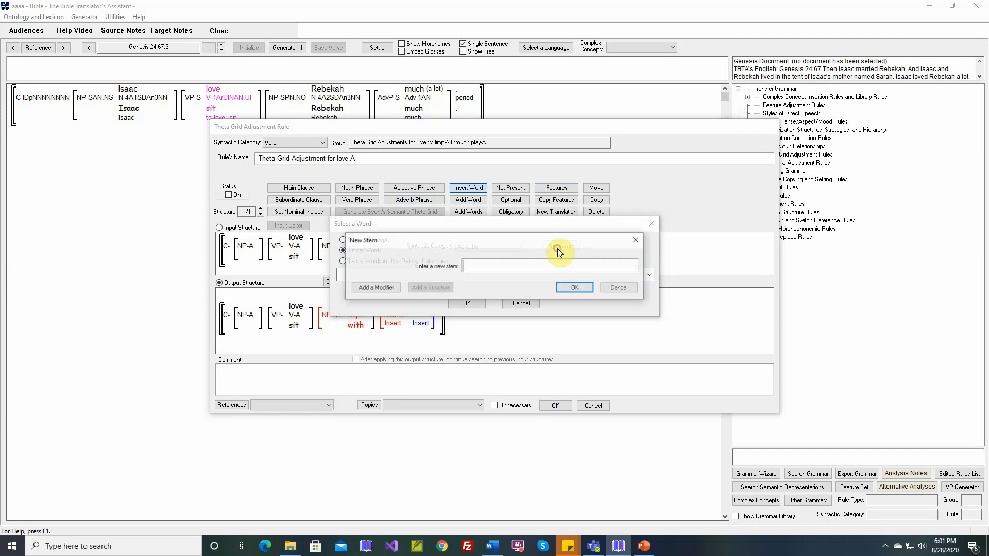
{"action": "type", "text": "happily"}
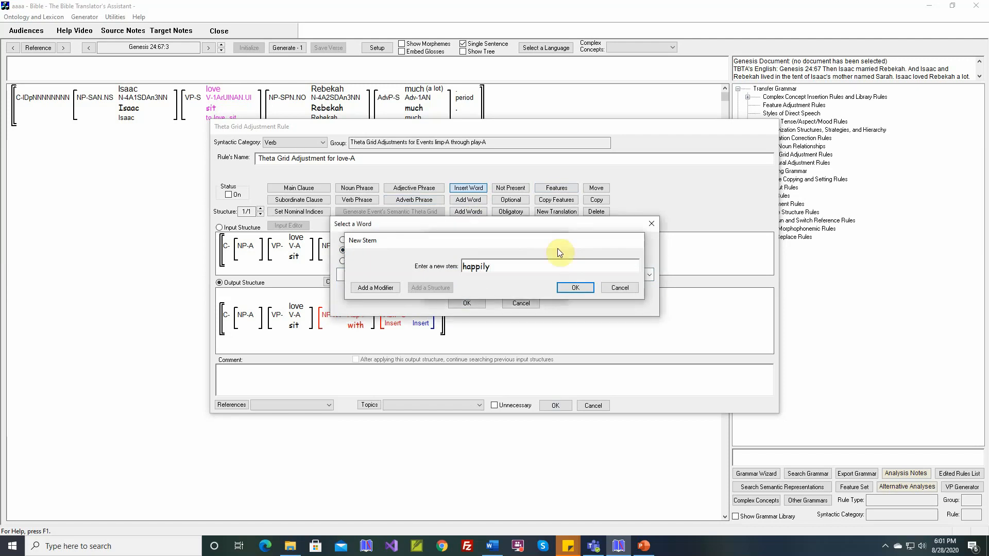
{"action": "key", "text": "Return"}
{"action": "type", "text": "happily"}
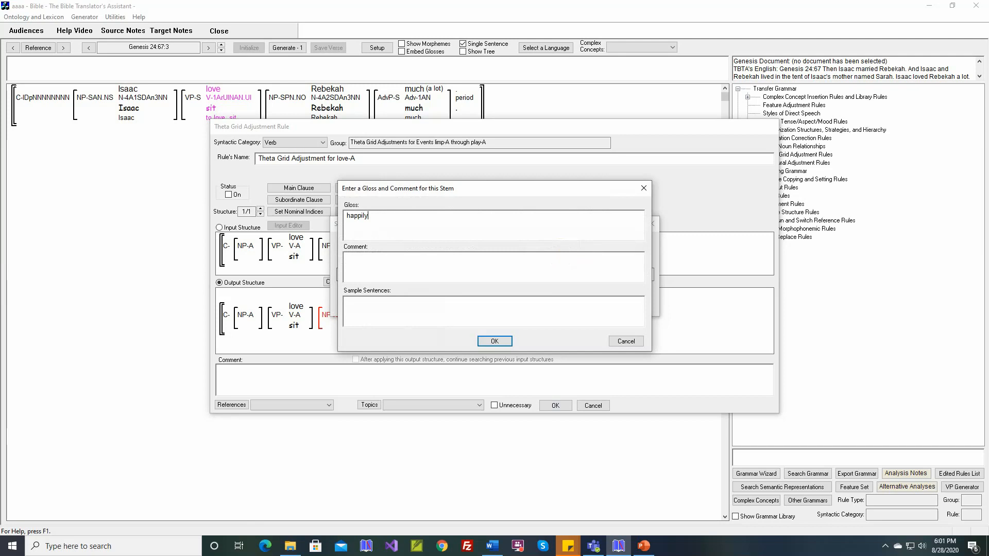
{"action": "key", "text": "Return"}
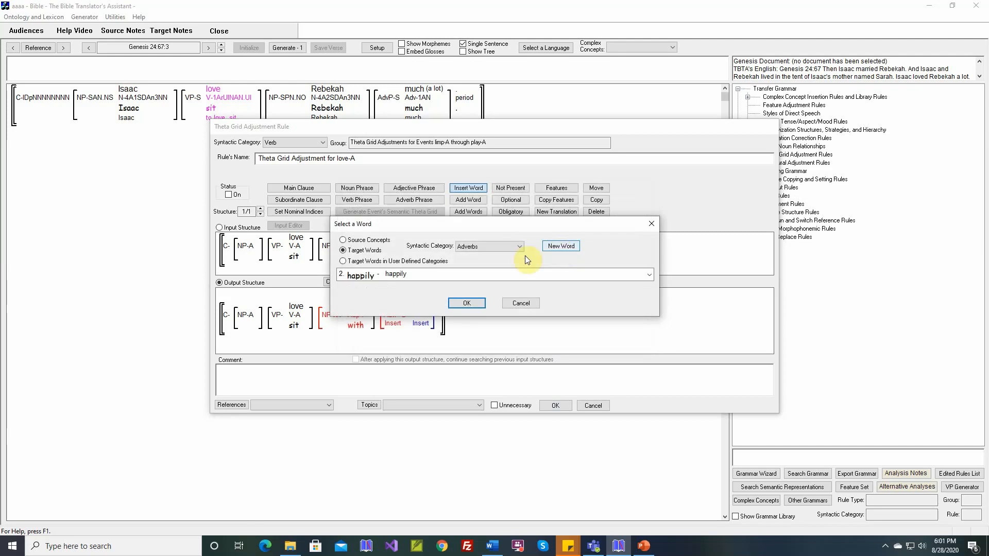
{"action": "left_click", "coordinate": [479, 303]}
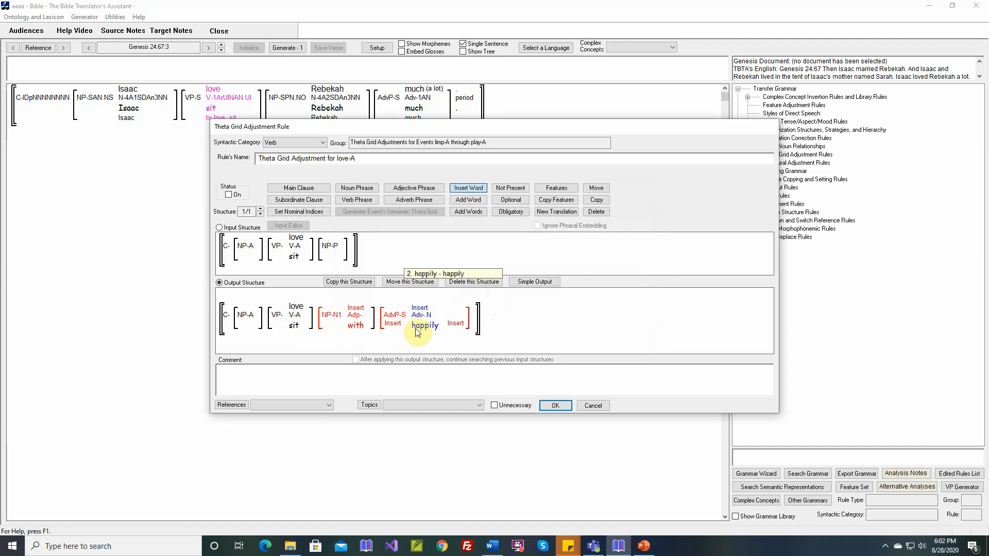
{"action": "left_click", "coordinate": [549, 406]}
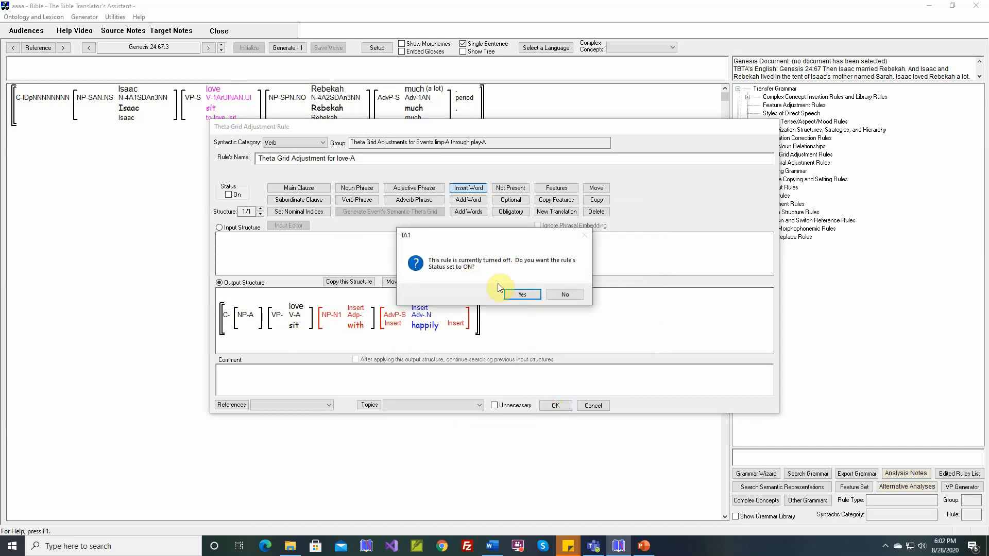
{"action": "left_click", "coordinate": [518, 292]}
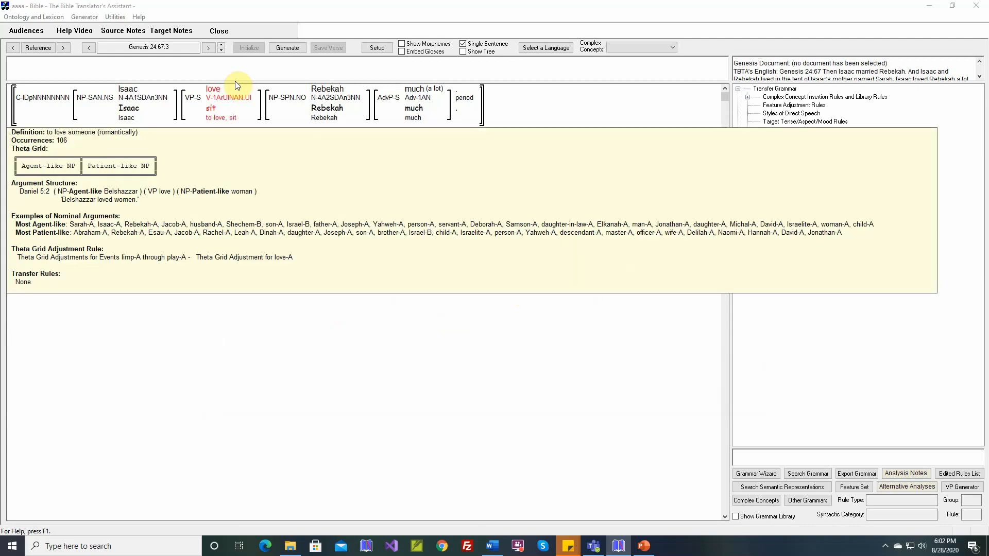
Step: Generate the verse and inspect which rules placed Rebekah and happily
{"action": "left_click", "coordinate": [288, 48]}
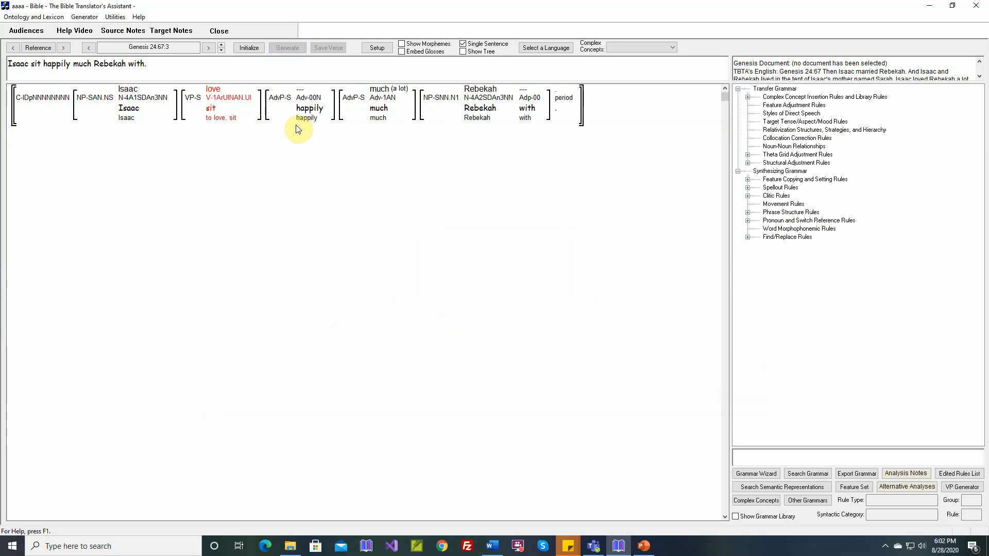
{"action": "mouse_move", "coordinate": [520, 113]}
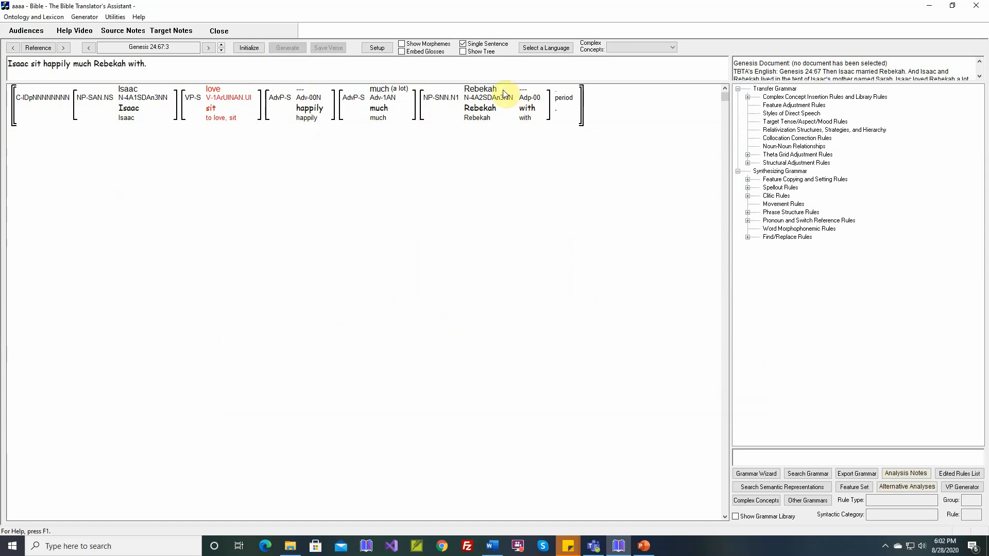
{"action": "mouse_move", "coordinate": [386, 113]}
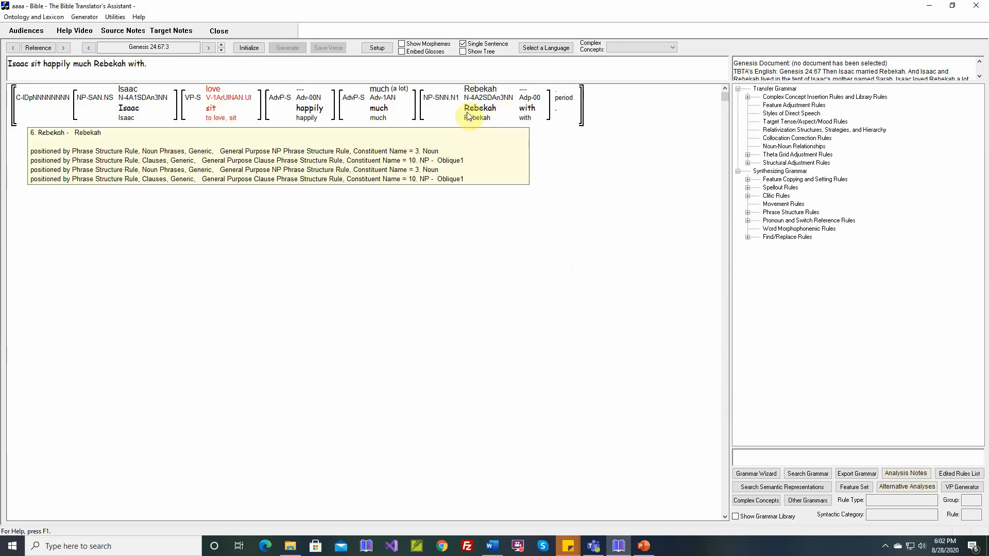
{"action": "mouse_move", "coordinate": [307, 115]}
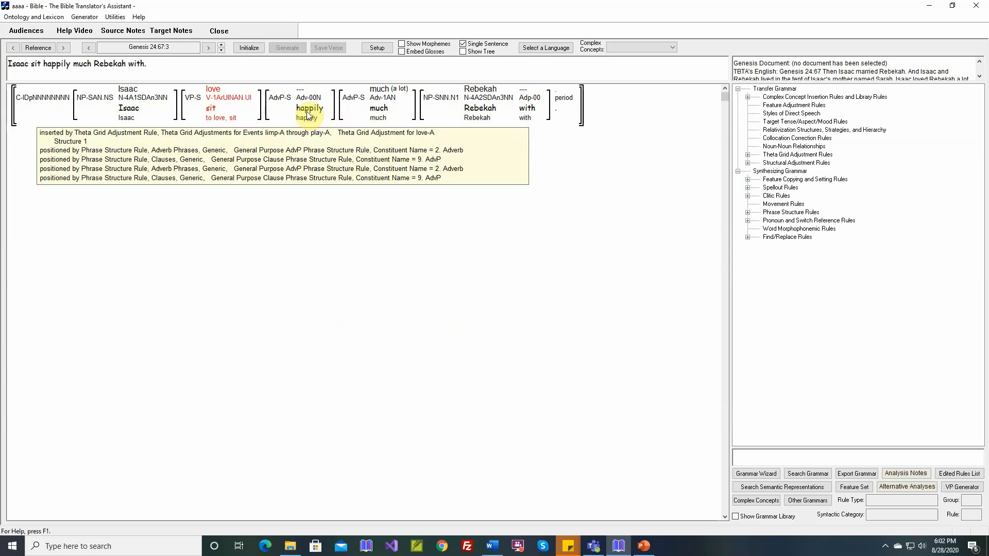